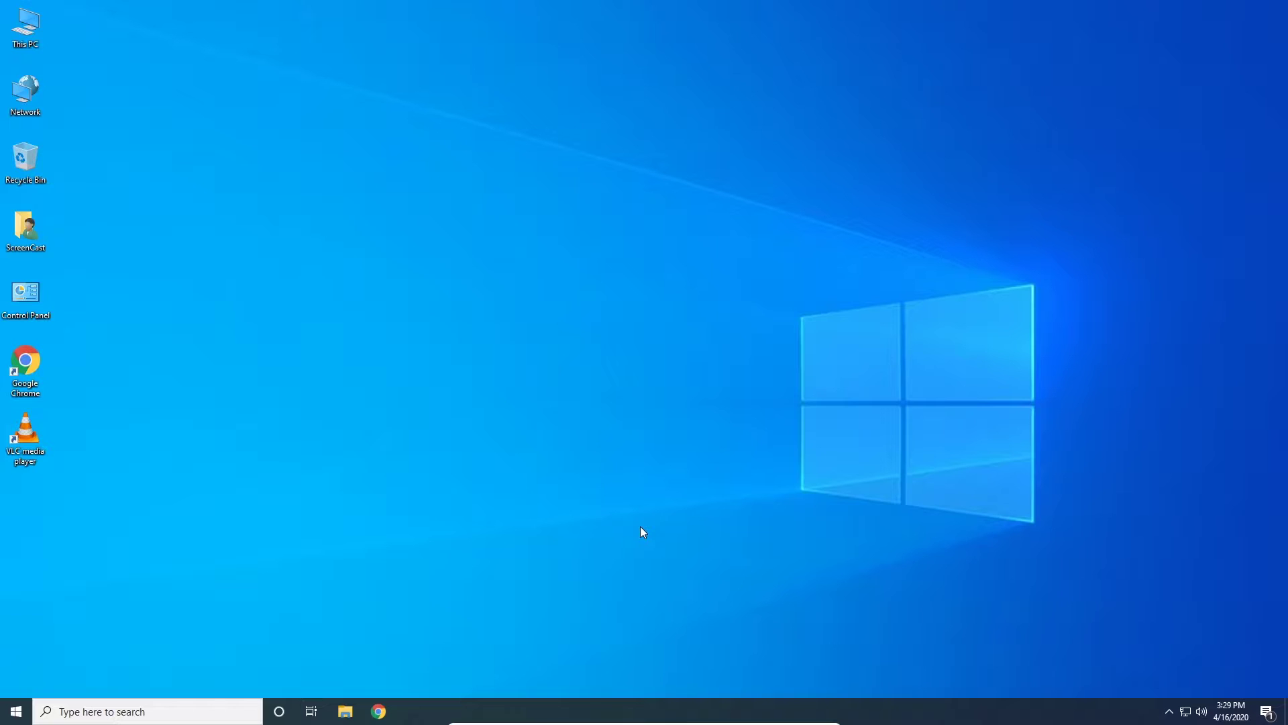
# Step: Reveal the hidden taskbar icons to find OneDrive, which reports it is not signed in
pyautogui.click(1167, 711)
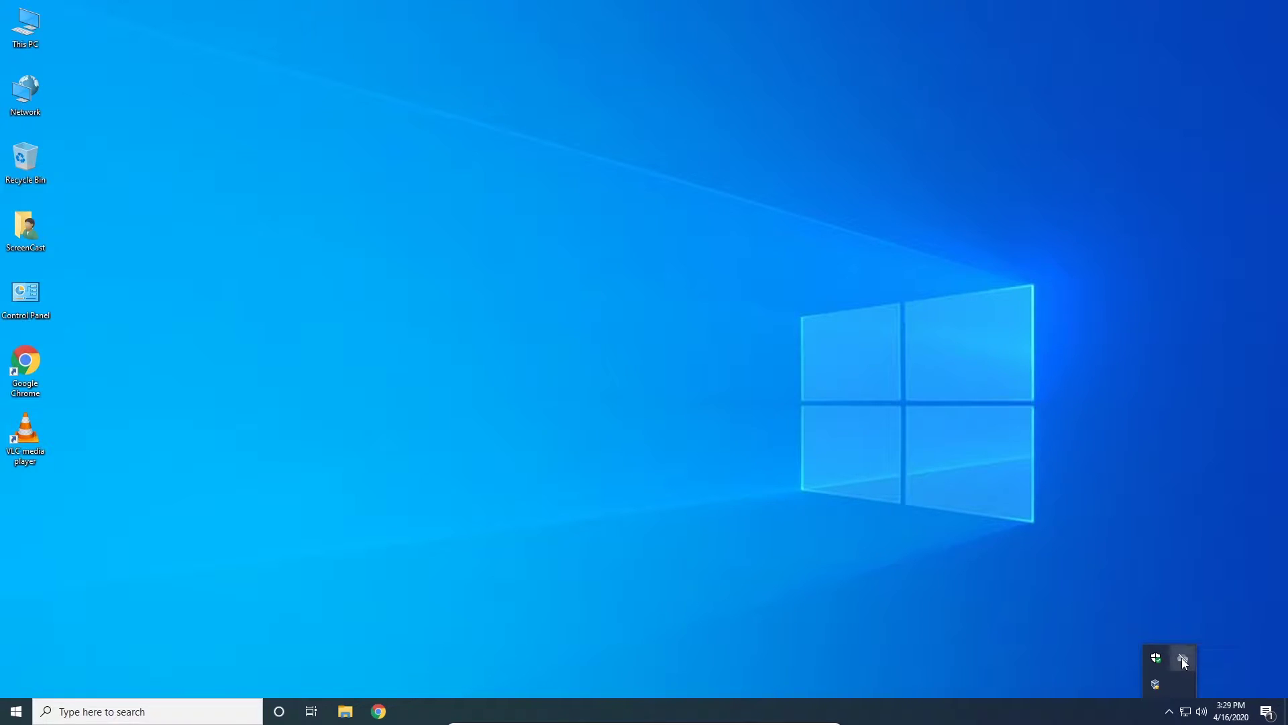
# Step: Search for 'one drive' and launch the OneDrive app
pyautogui.click(45, 706)
pyautogui.write('one drive')
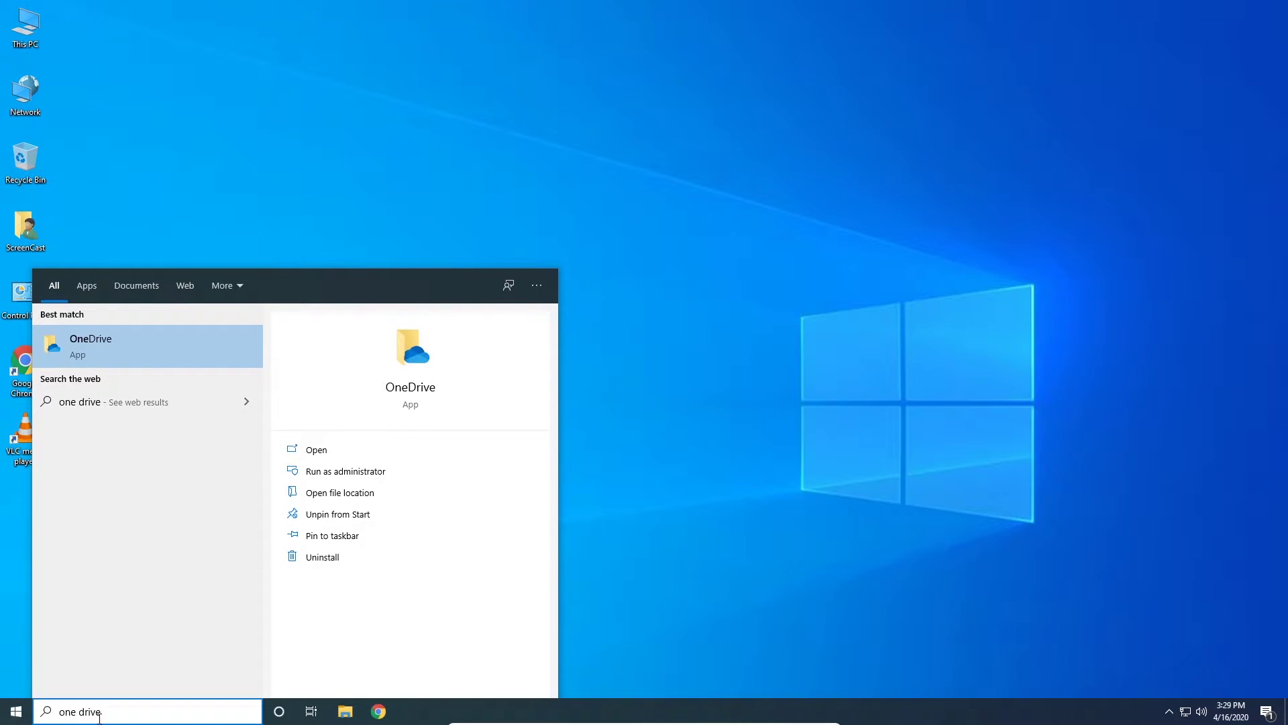
pyautogui.click(125, 347)
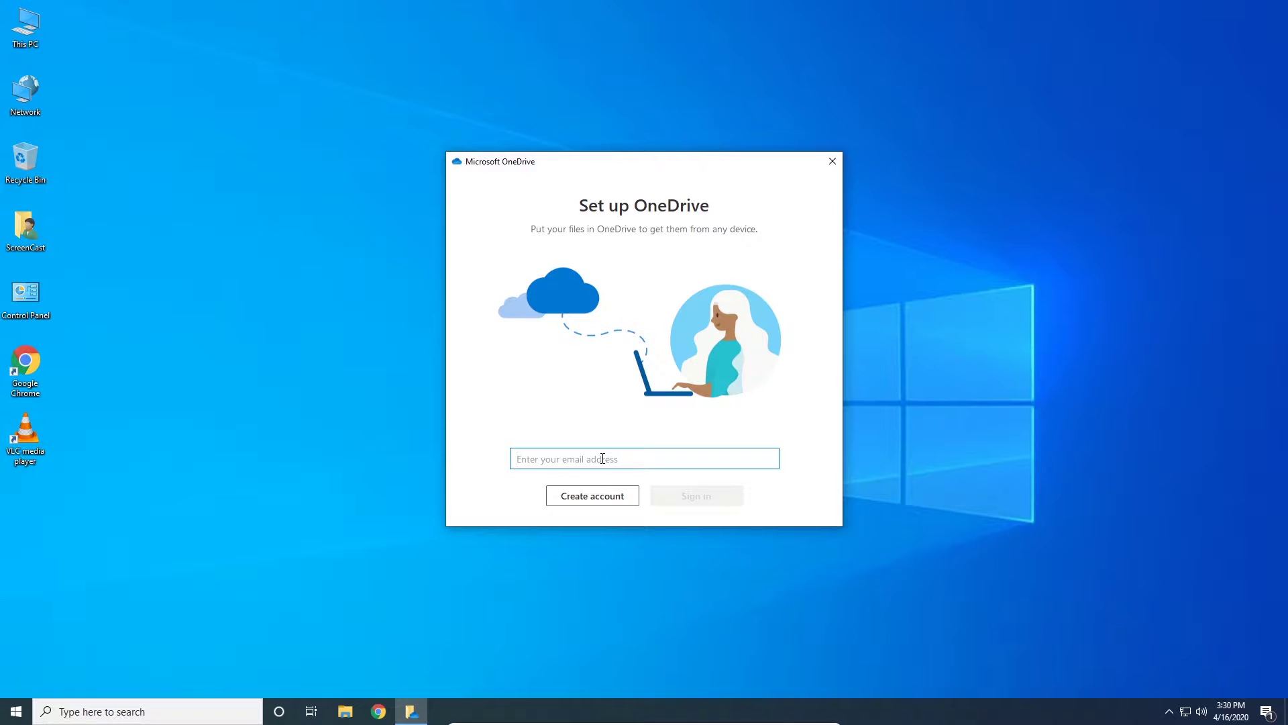
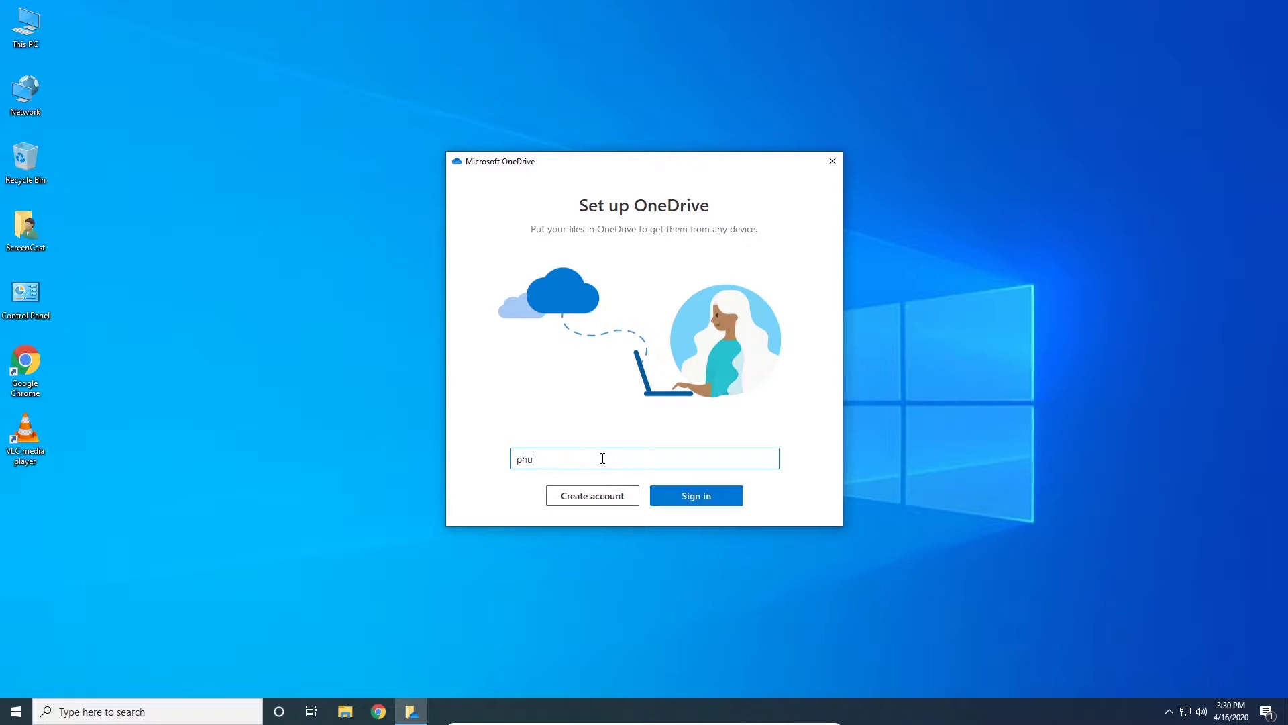
# Step: Sign in with the college work or school email and keep the default OneDrive folder location
pyautogui.click(735, 500)
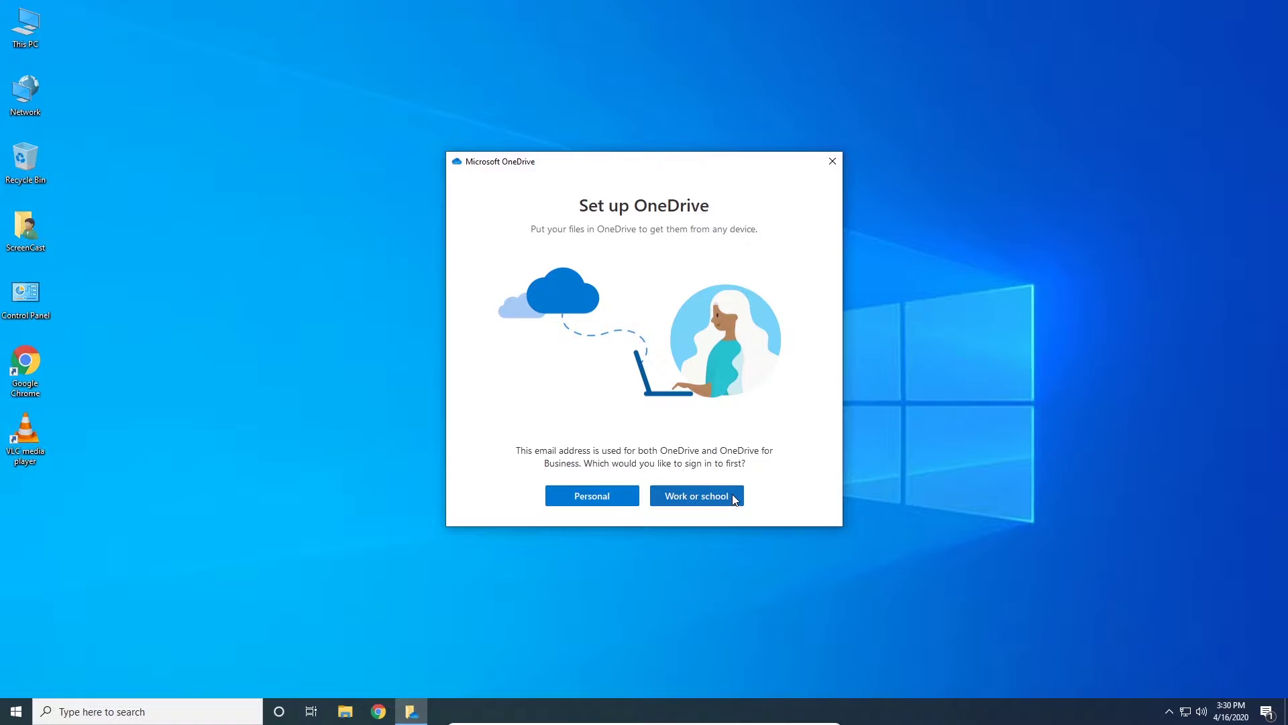
pyautogui.click(734, 498)
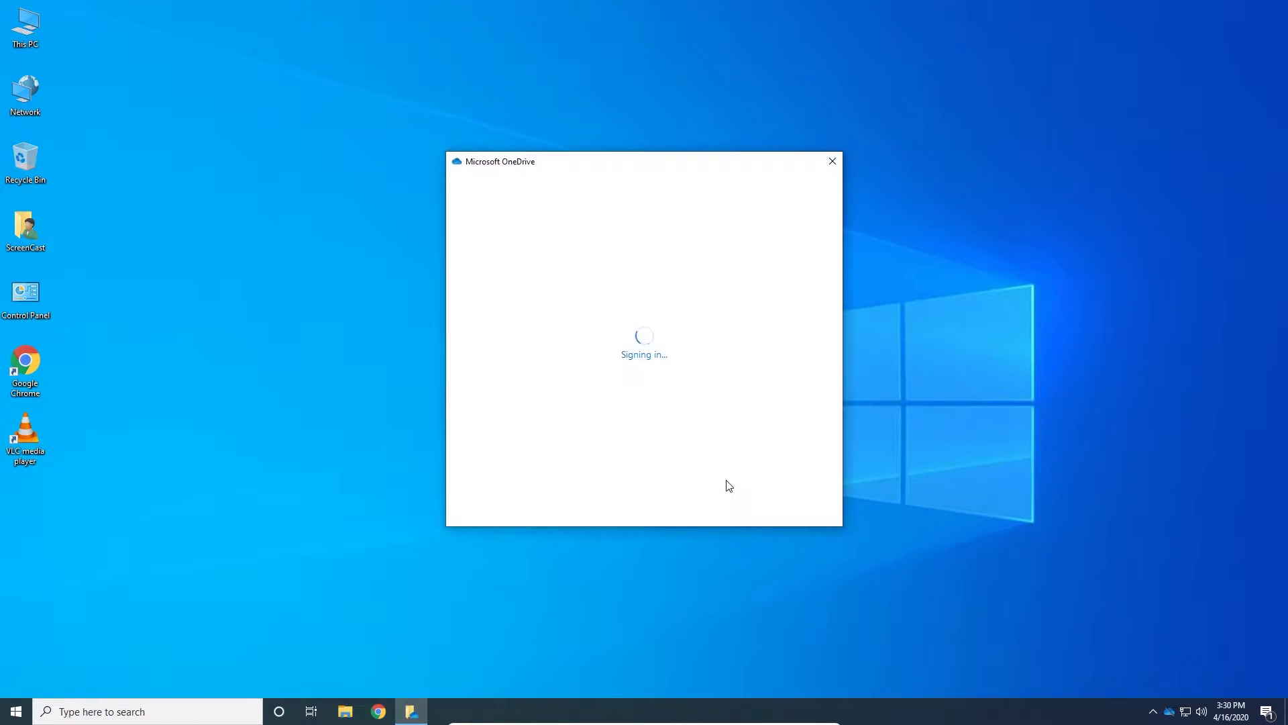
pyautogui.click(789, 497)
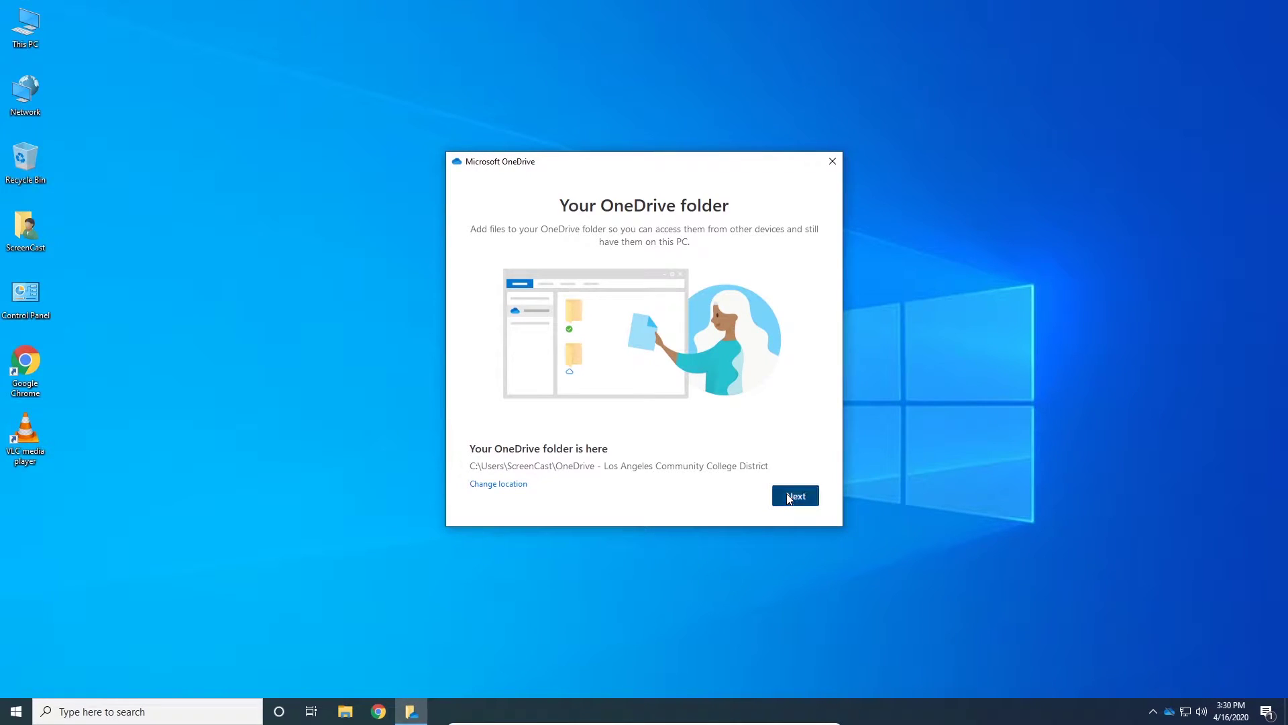
# Step: Finish the setup pages, skip the mobile app, and open the synced OneDrive folder
pyautogui.click(796, 496)
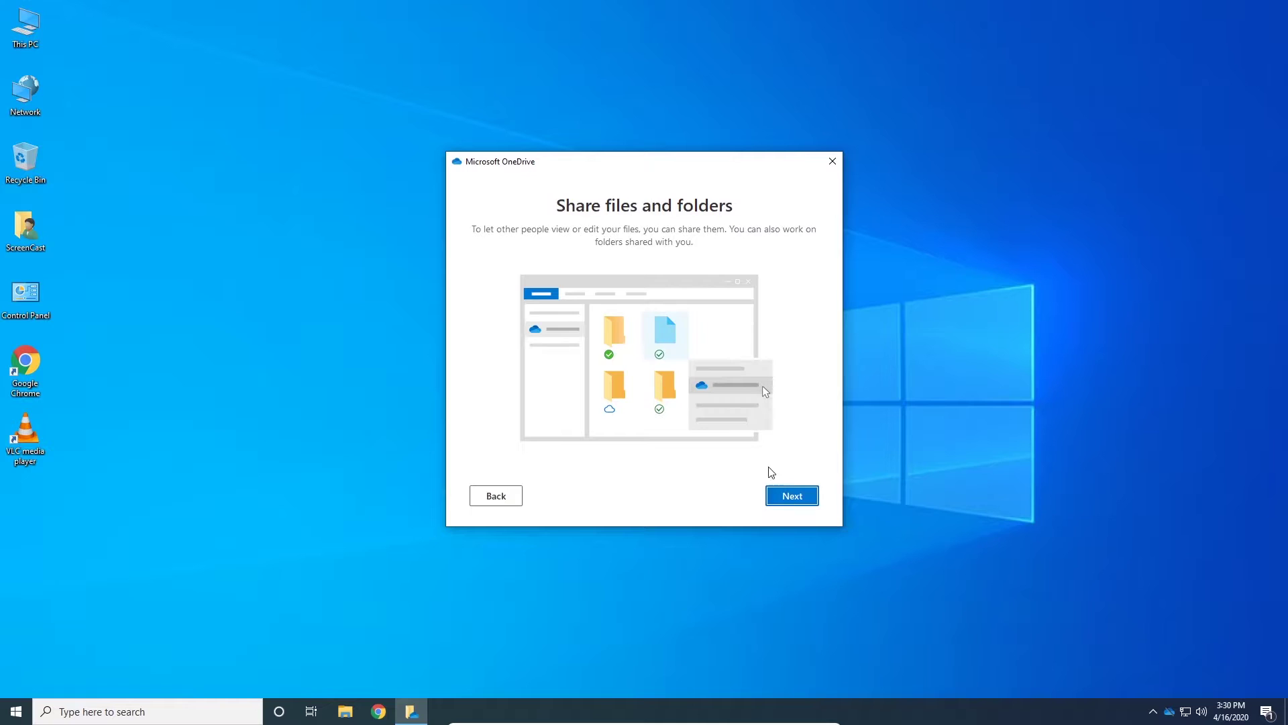
pyautogui.click(796, 497)
pyautogui.click(794, 498)
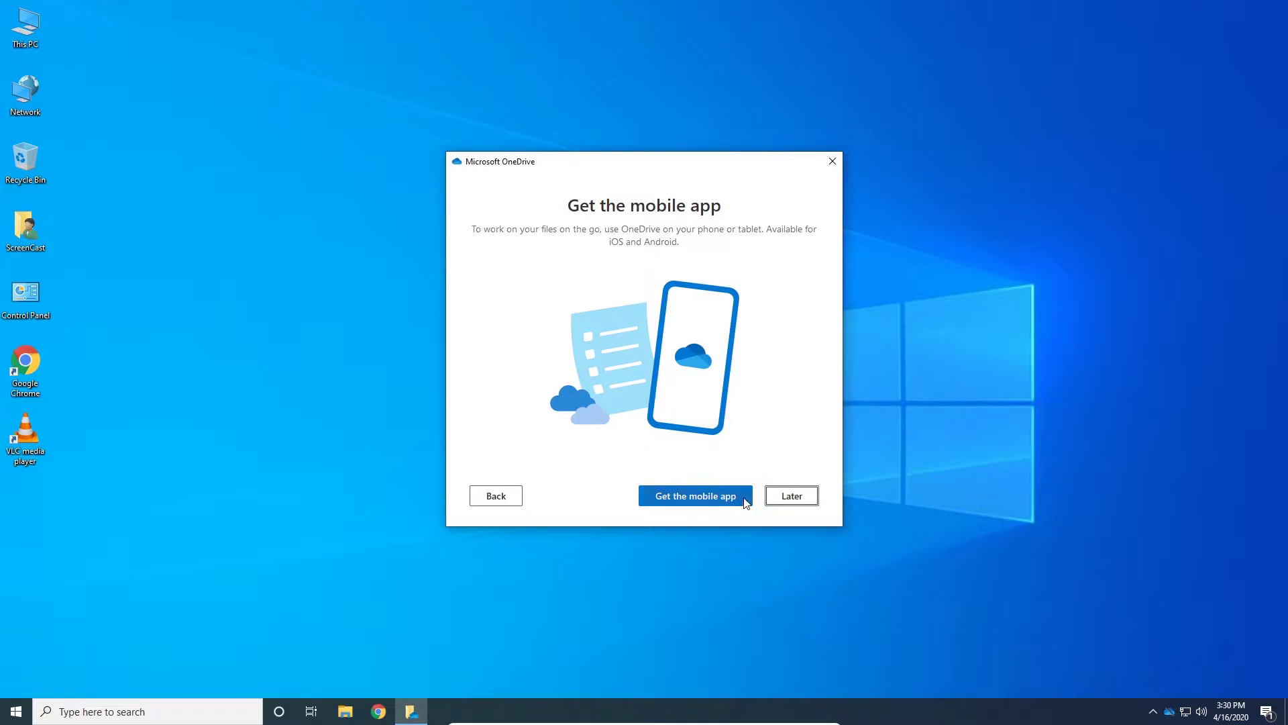
pyautogui.click(810, 500)
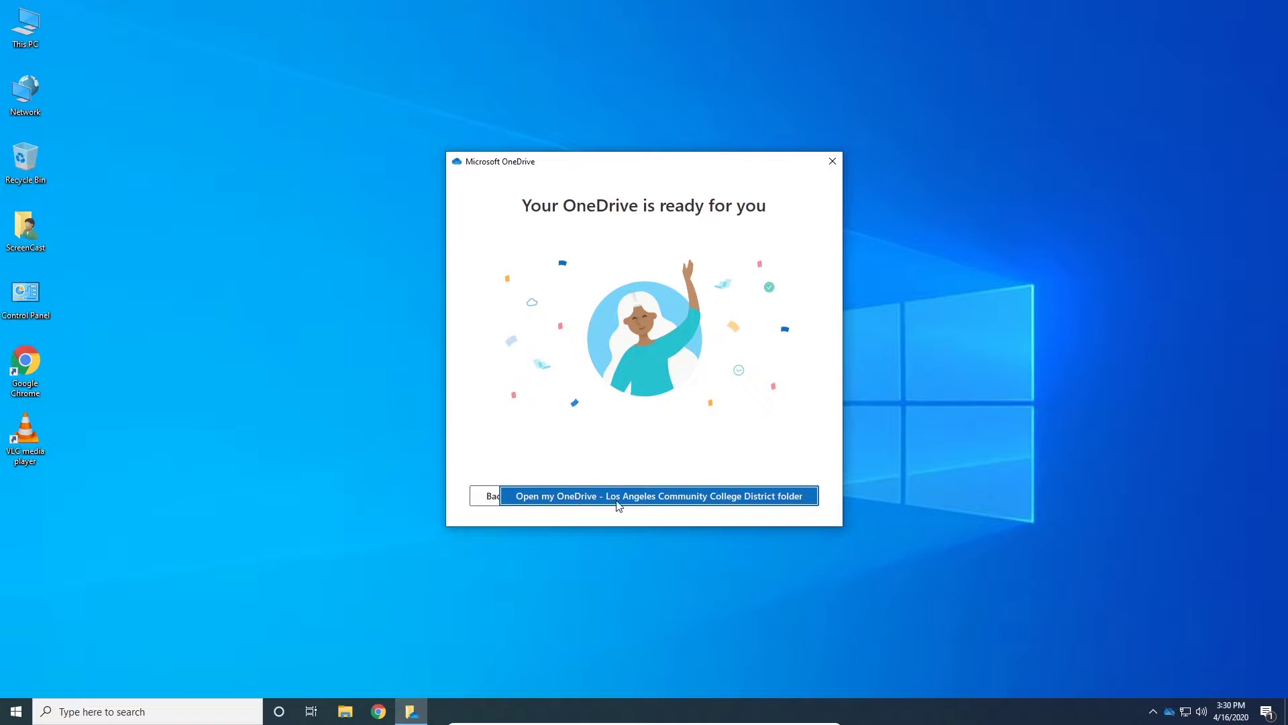
pyautogui.click(667, 496)
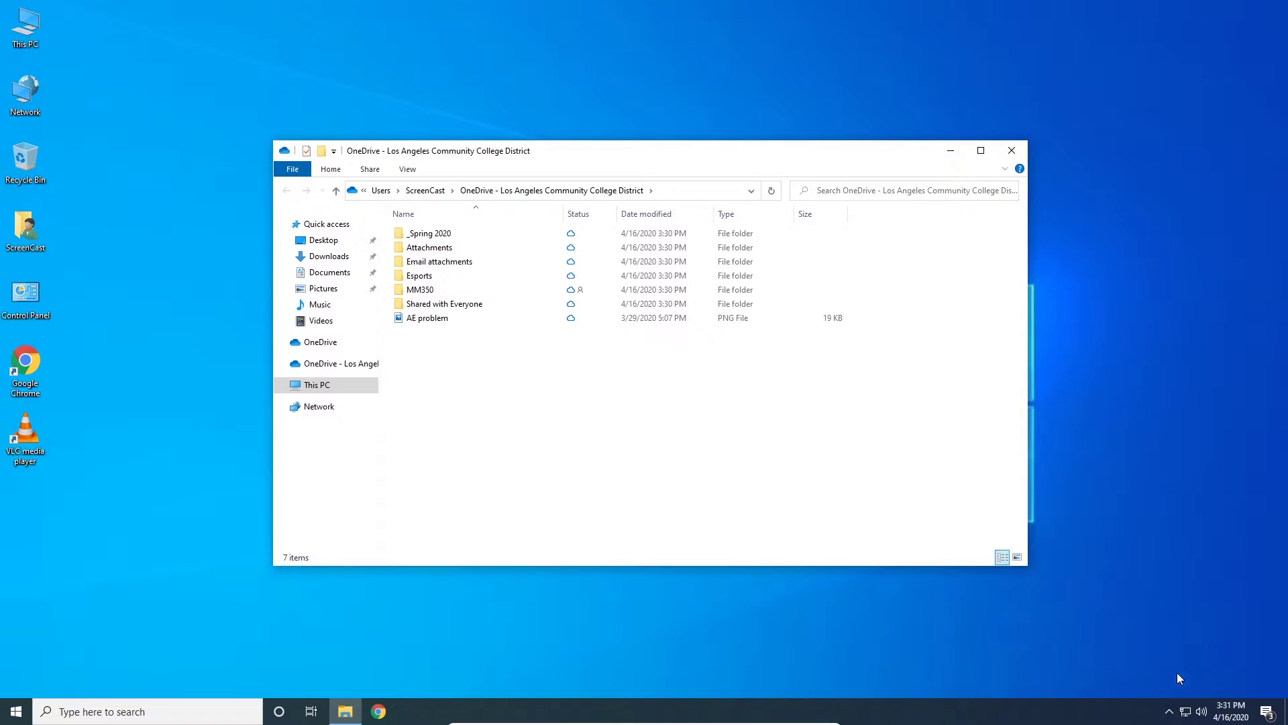
# Step: Open the OneDrive status panel from the hidden taskbar icons, showing everything up to date
pyautogui.click(1168, 715)
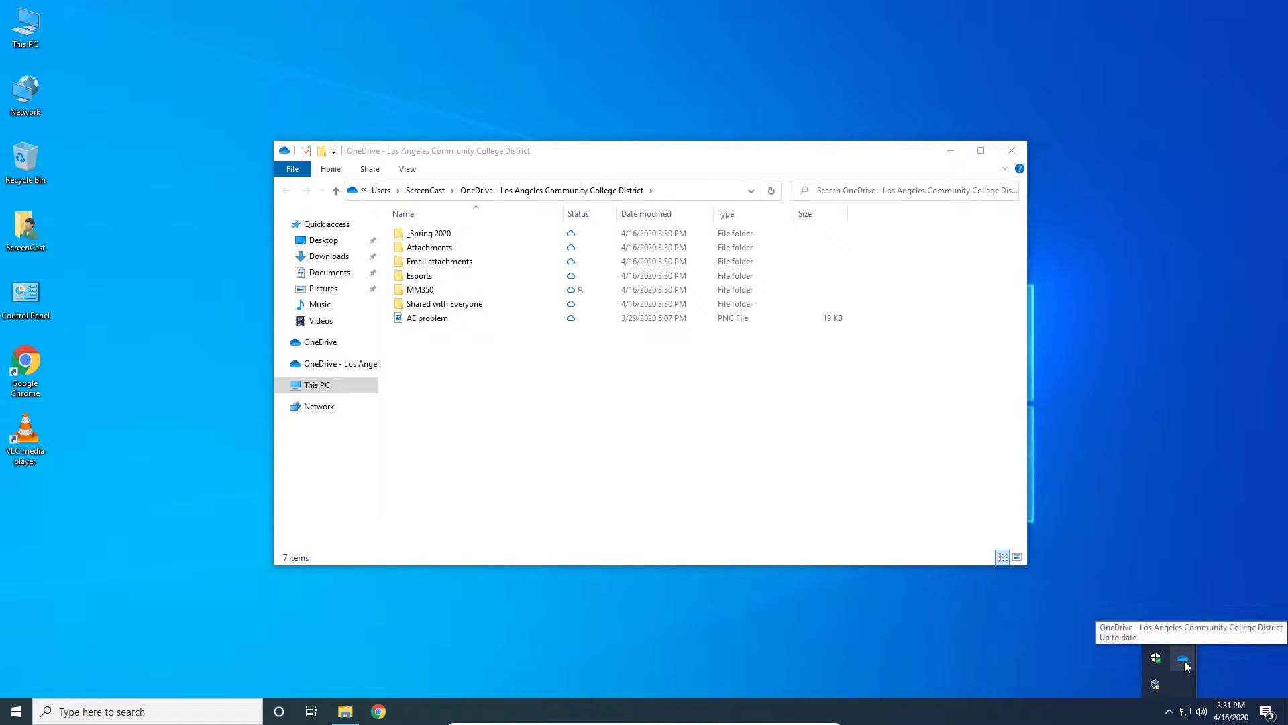
pyautogui.click(1185, 659)
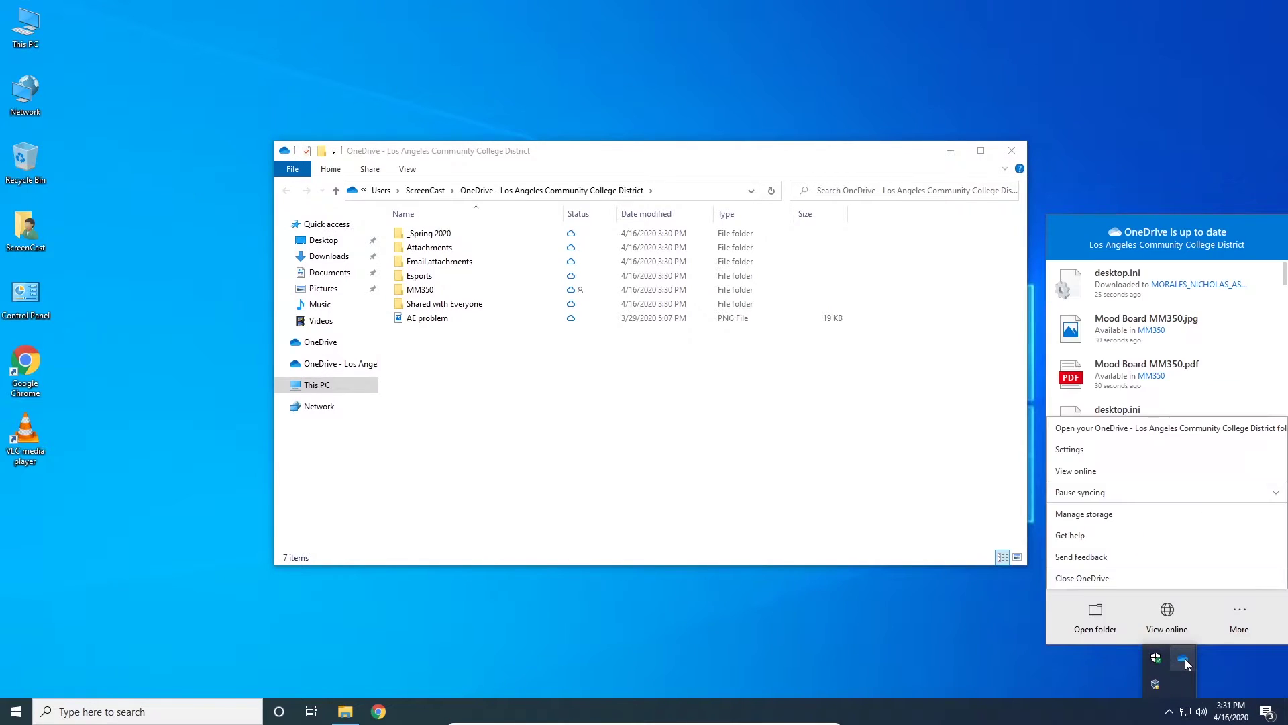
# Step: Uncheck 'Save space and download files as you use them' in OneDrive Settings and confirm
pyautogui.click(1080, 449)
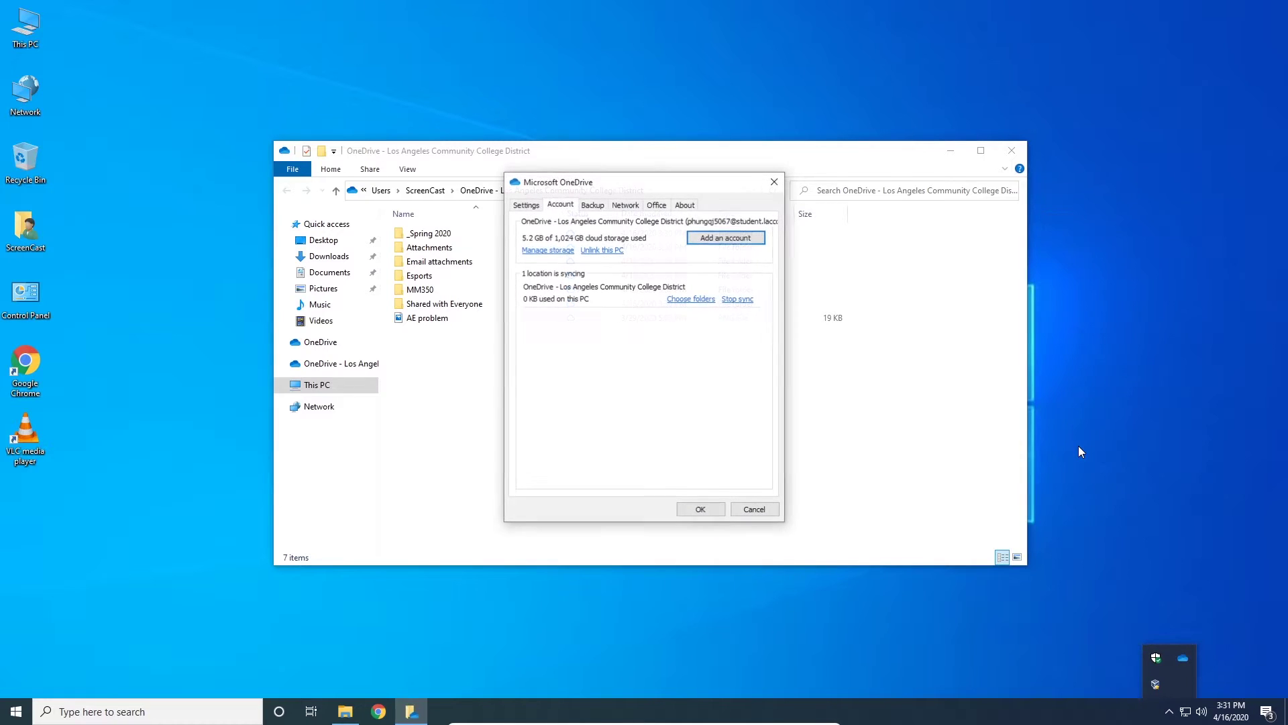
pyautogui.click(526, 208)
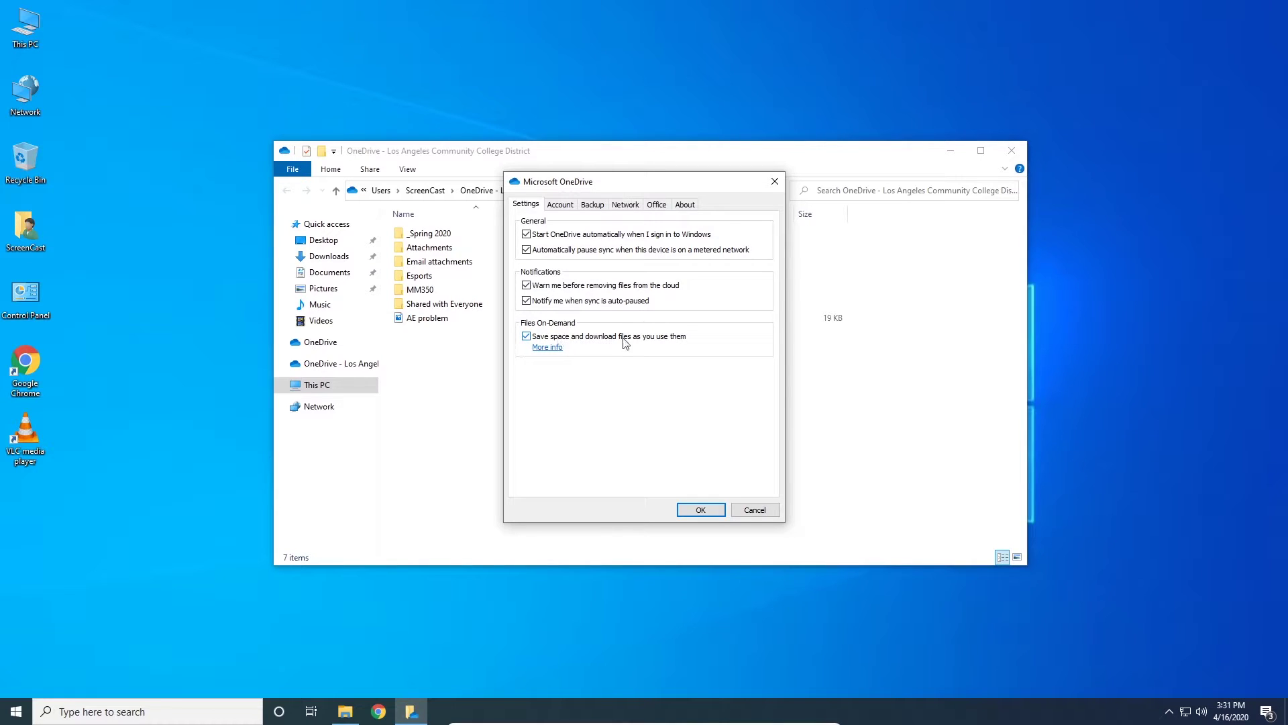
pyautogui.click(527, 336)
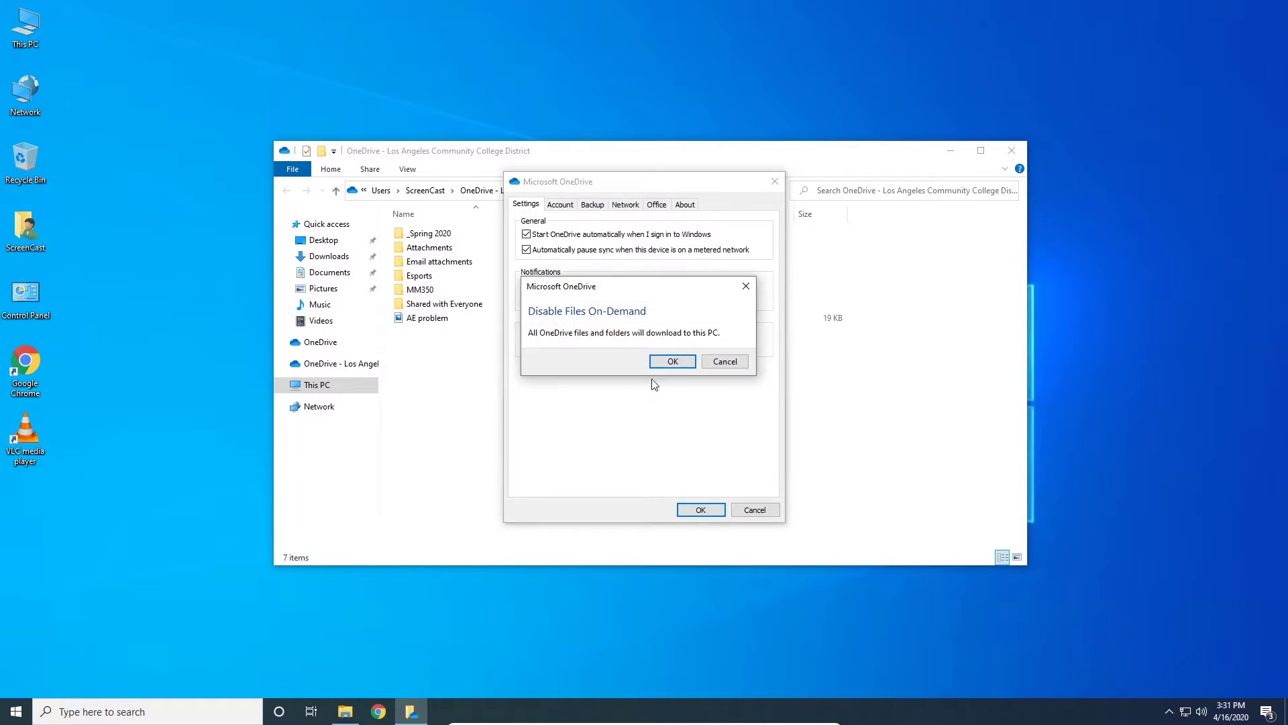
pyautogui.click(672, 362)
pyautogui.click(701, 509)
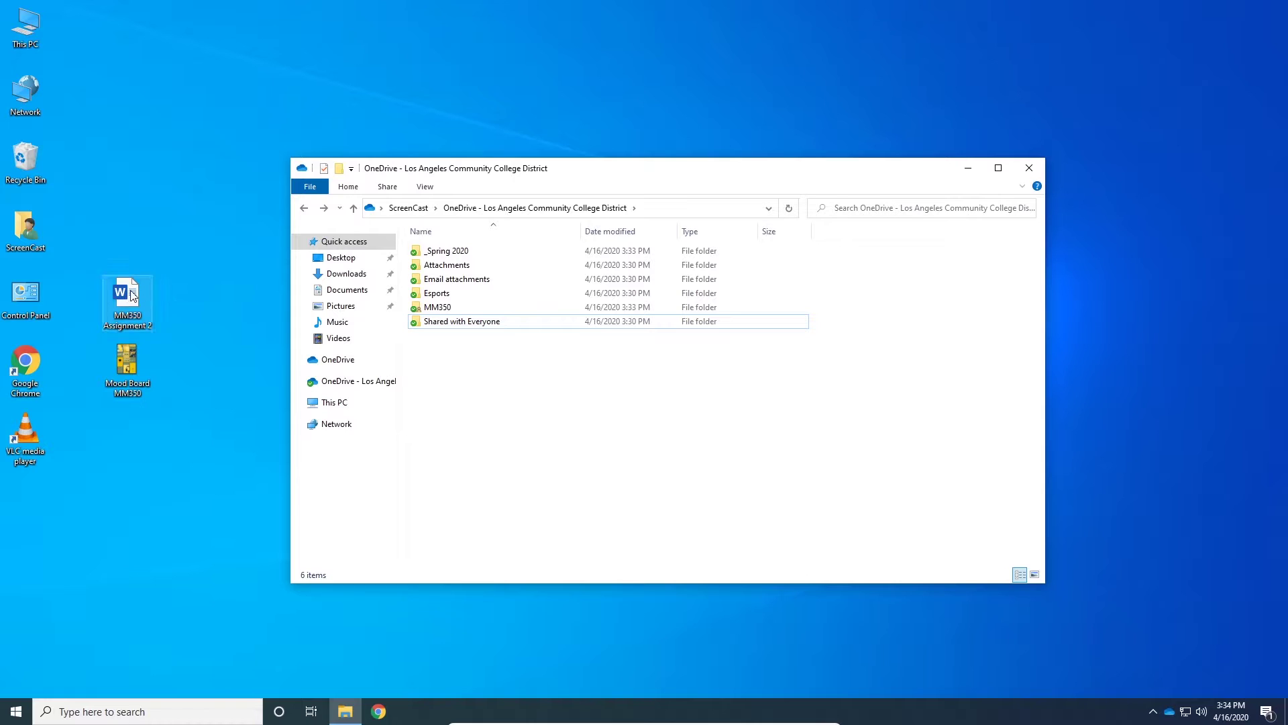
# Step: Select the MM350 Assignment 2 and Mood Board MM350 files on the desktop
pyautogui.moveTo(163, 275); pyautogui.dragTo(471, 364)
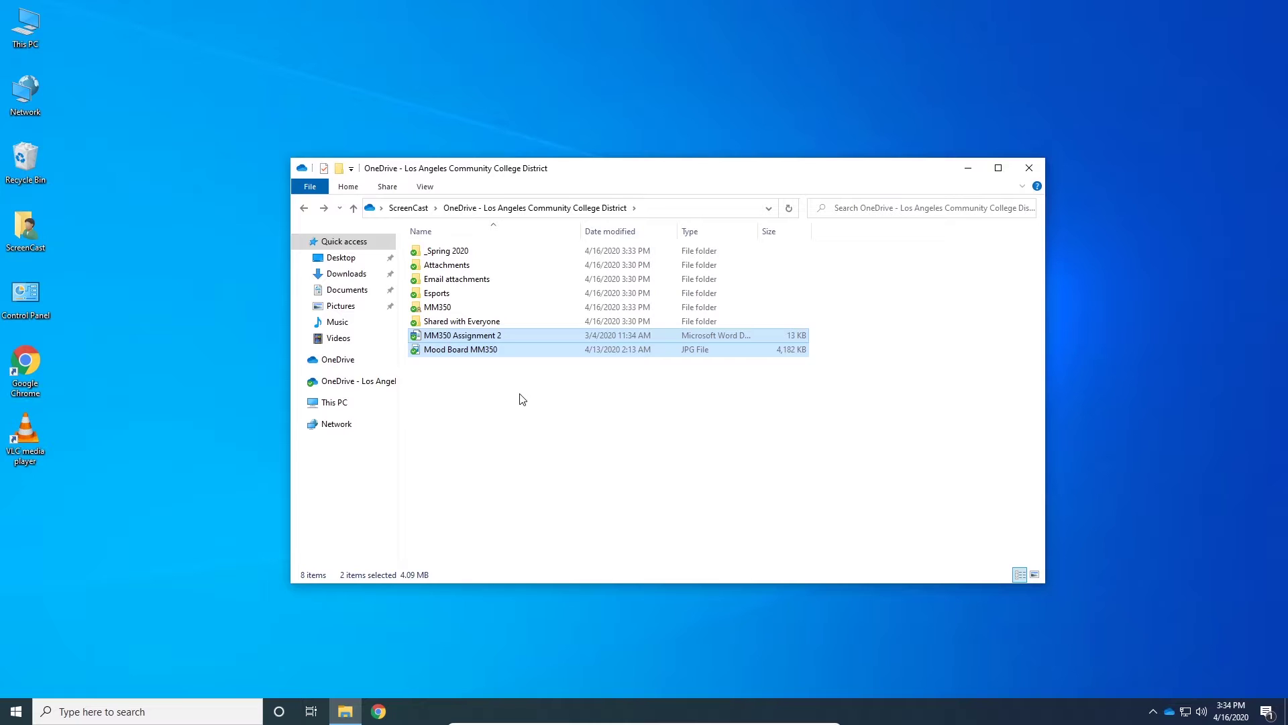
# Step: Close File Explorer, go to the college mail site in Chrome, and open the Office 365 app list
pyautogui.hotkey('alt', 'F4')
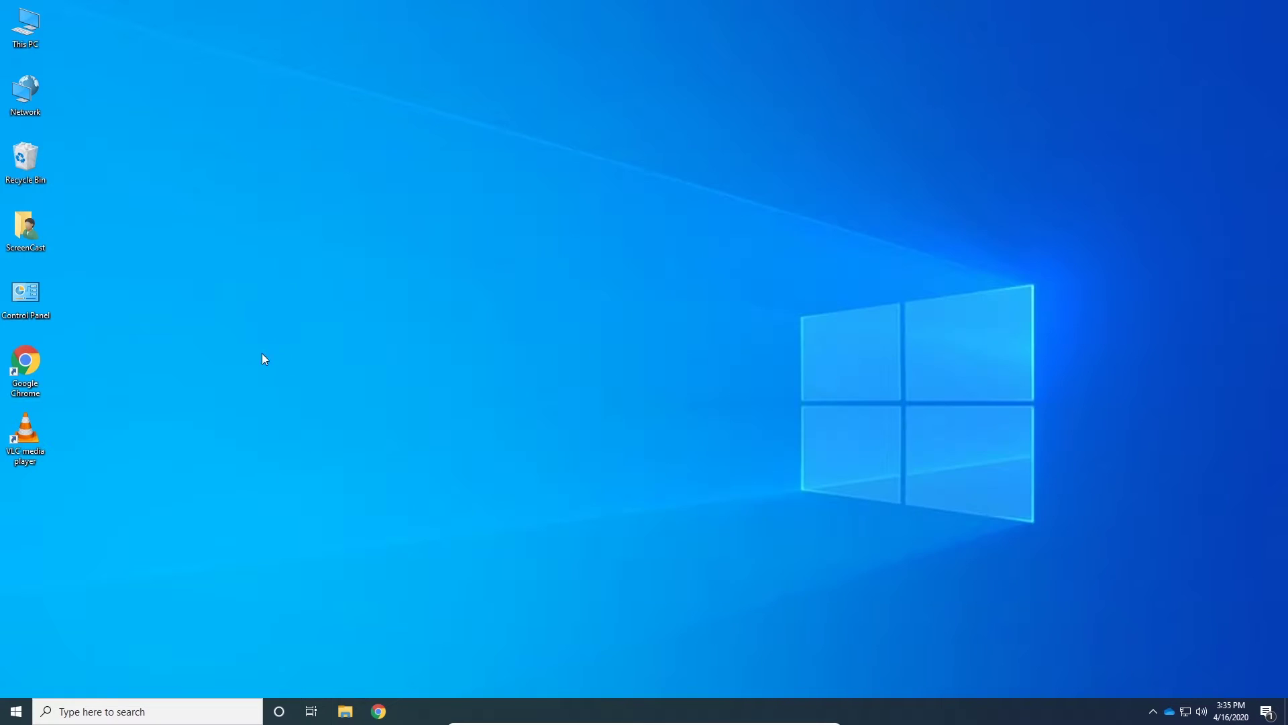
pyautogui.doubleClick(34, 362)
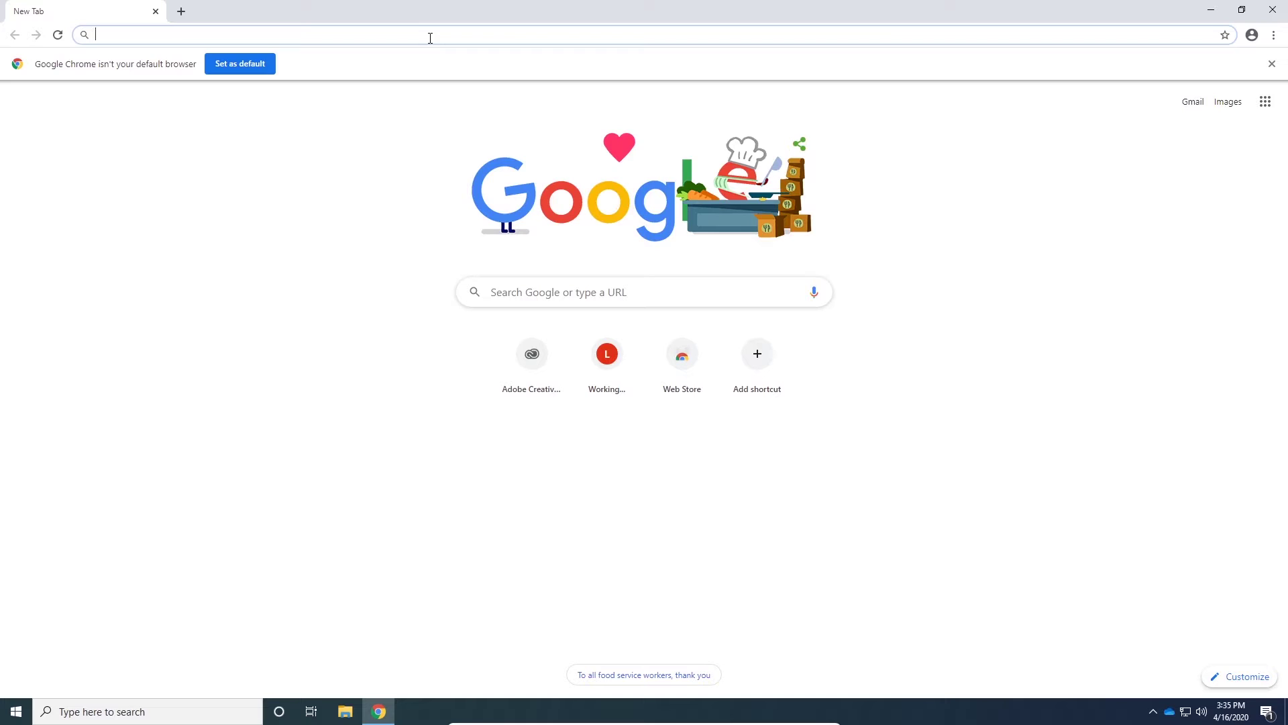
pyautogui.write('mymail.')
pyautogui.press('Return')
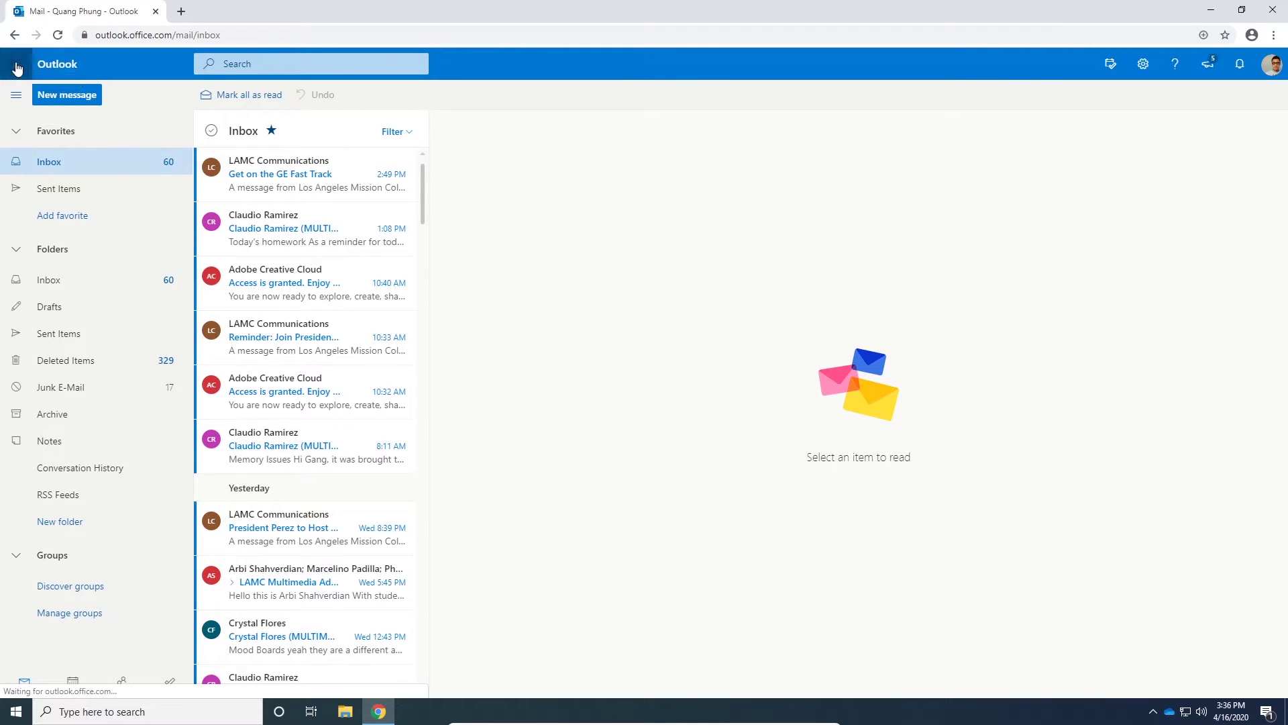
pyautogui.click(17, 67)
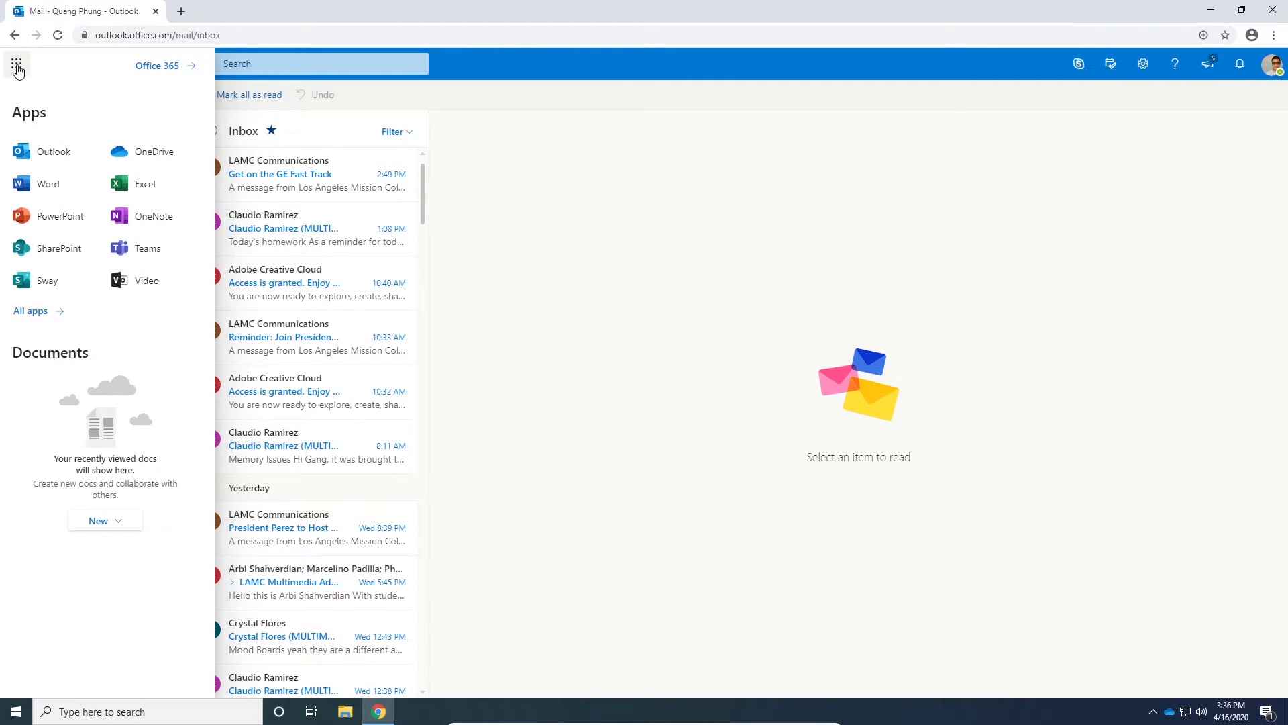
# Step: Upload Mood Board MM350.jpg and Mood Board MM350.pdf from the Desktop into OneDrive
pyautogui.click(148, 160)
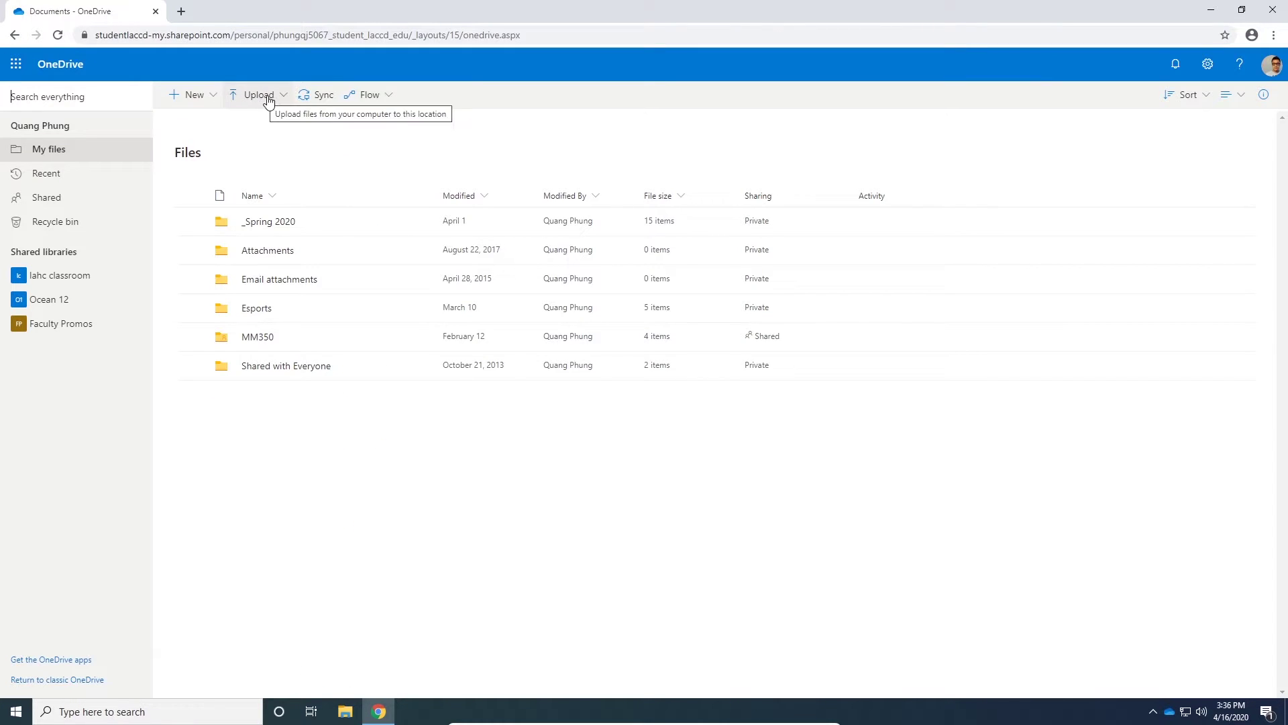
pyautogui.click(255, 95)
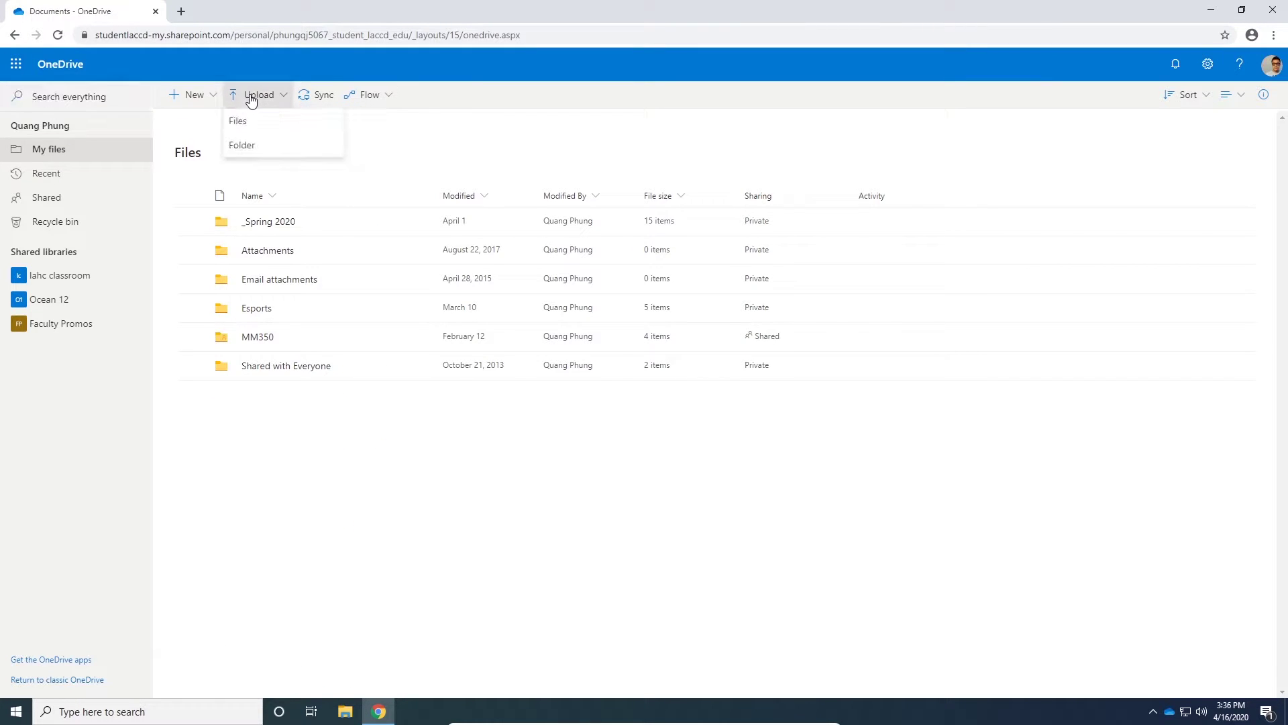
pyautogui.click(236, 121)
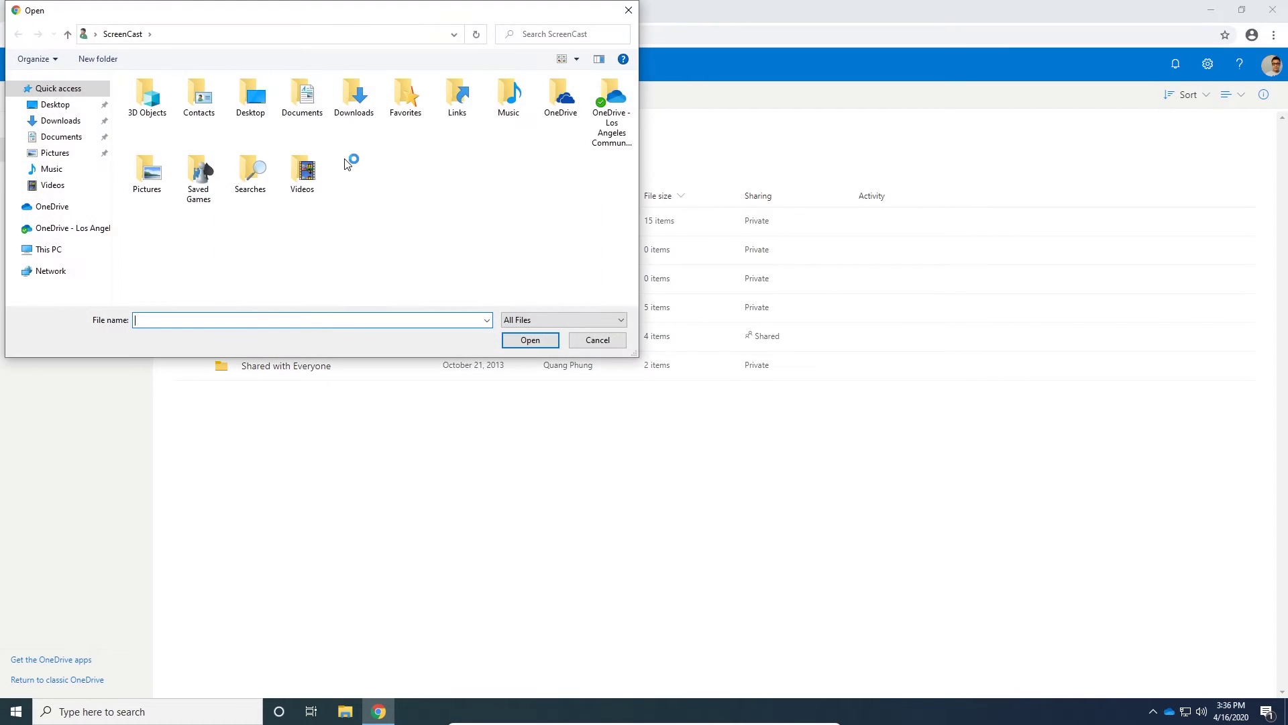
pyautogui.click(59, 108)
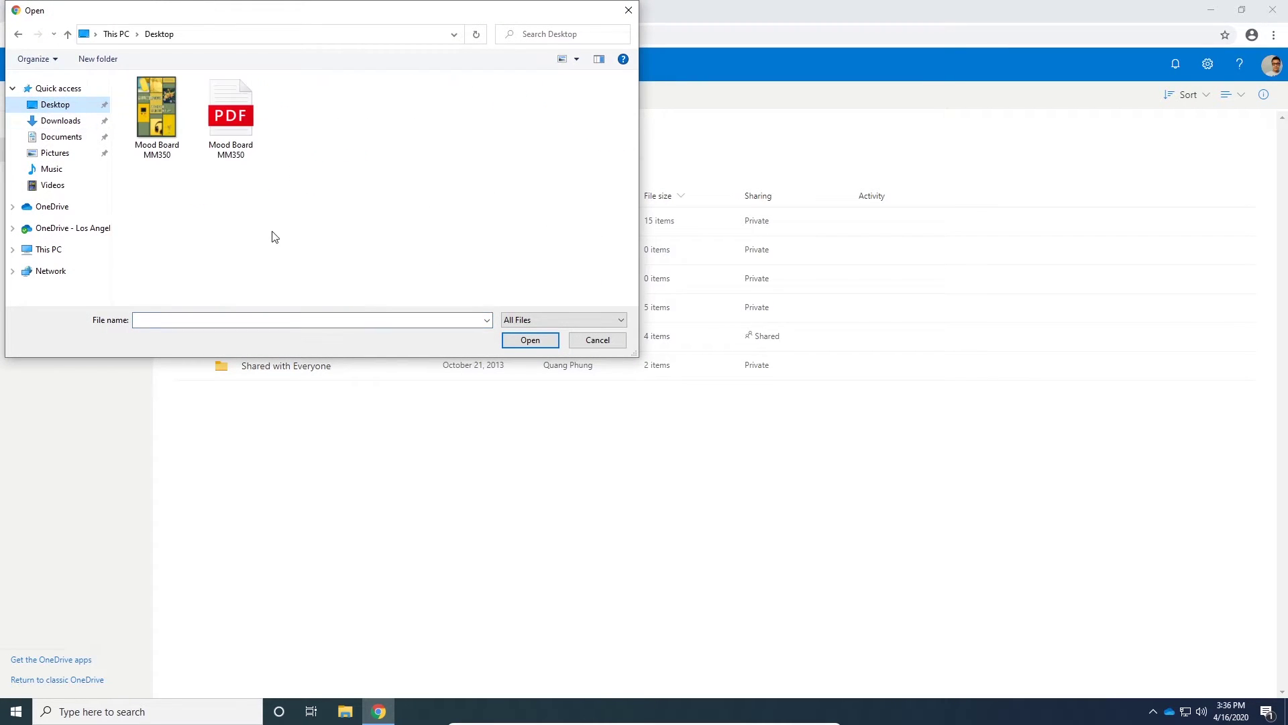
pyautogui.moveTo(270, 208); pyautogui.dragTo(215, 167)
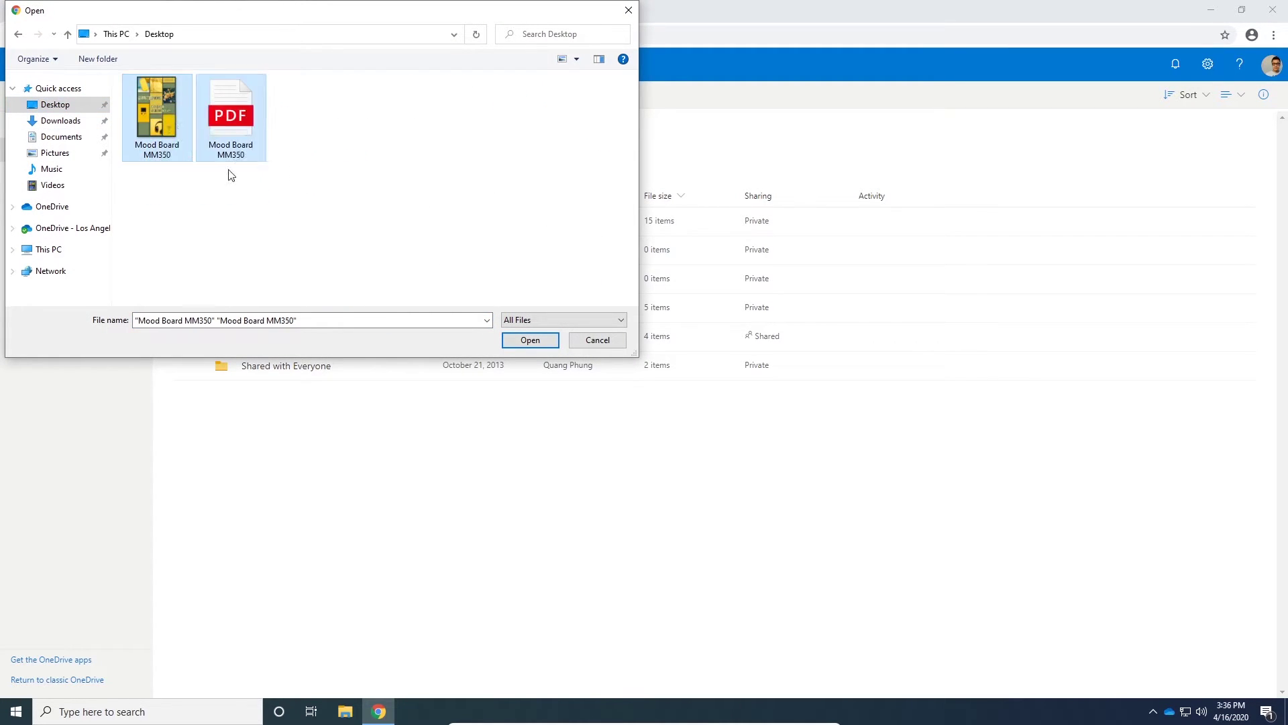
pyautogui.click(529, 341)
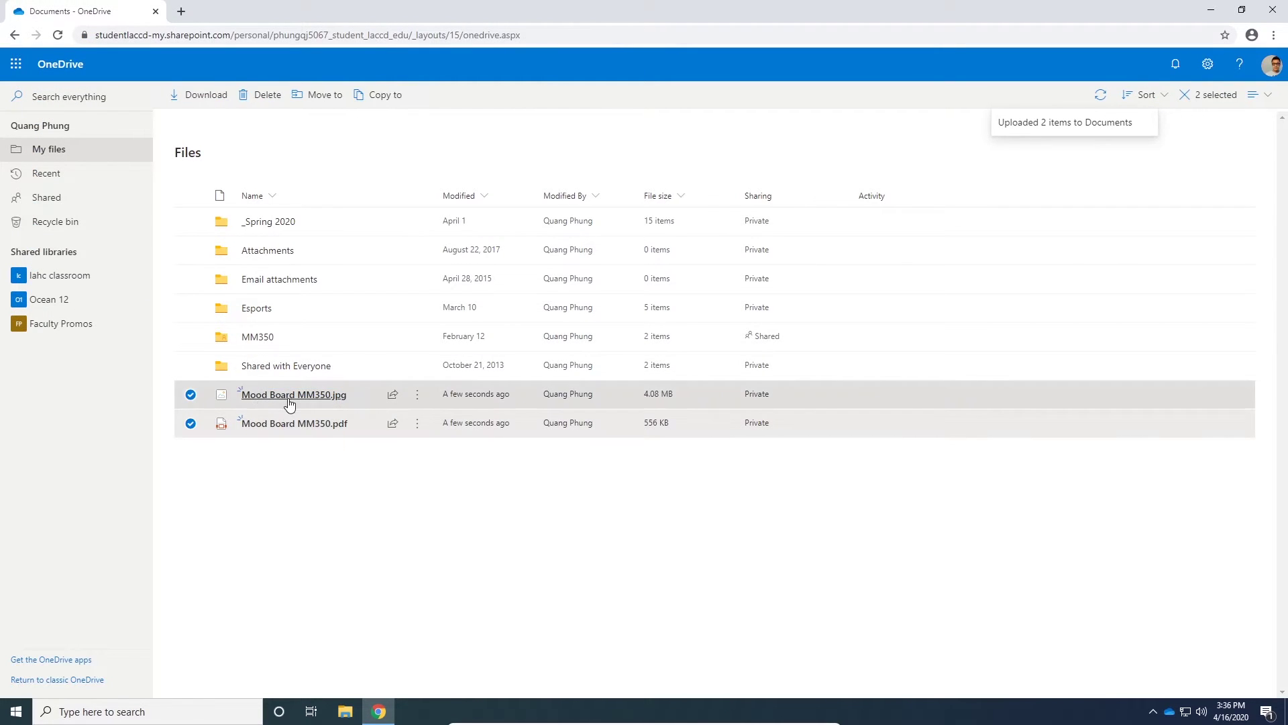
# Step: Drag the two Mood Board MM350 files onto the MM350 folder
pyautogui.moveTo(365, 396); pyautogui.dragTo(268, 341)
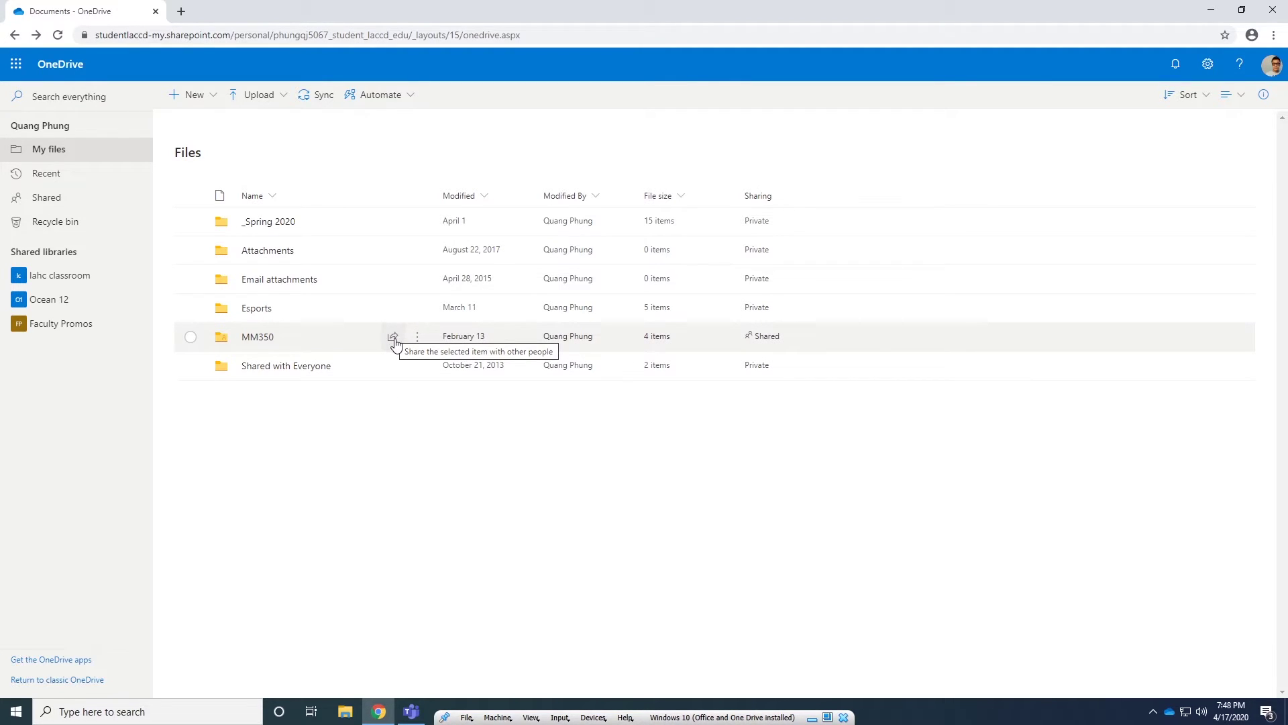
# Step: Share the MM350 folder, add the suggested contact as recipient, and open the link permission settings
pyautogui.rightClick(284, 341)
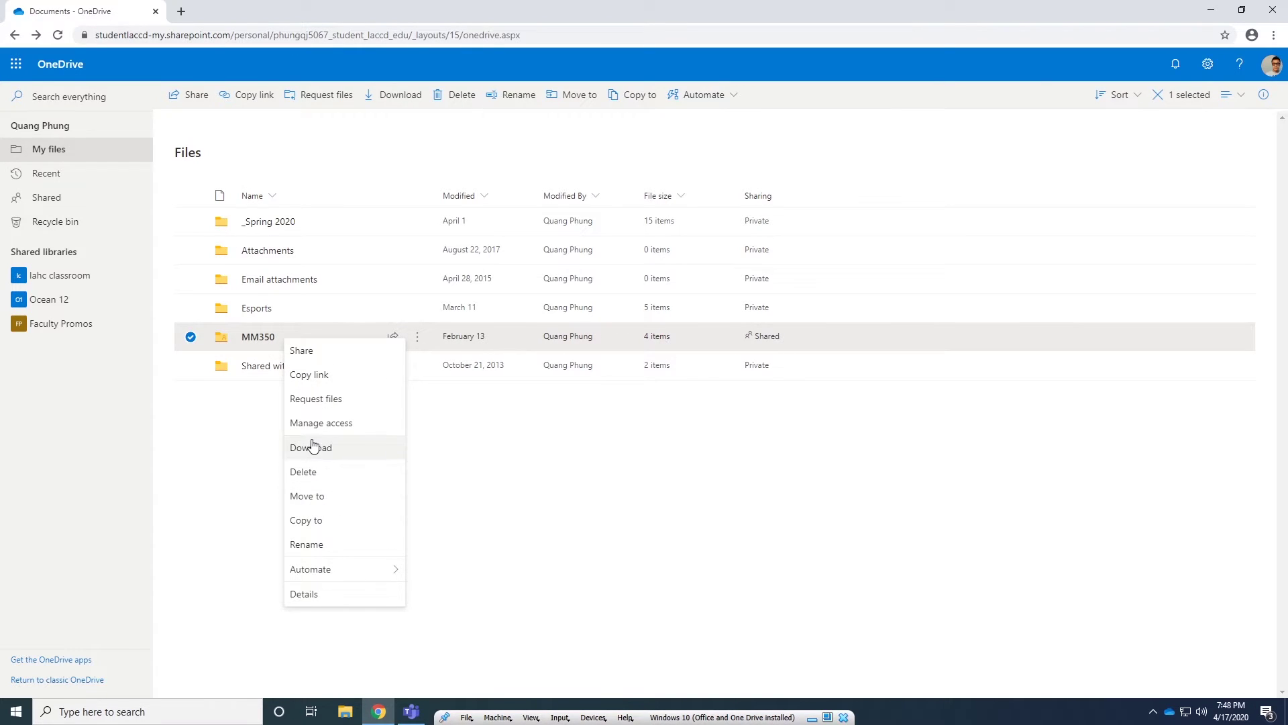
pyautogui.click(321, 353)
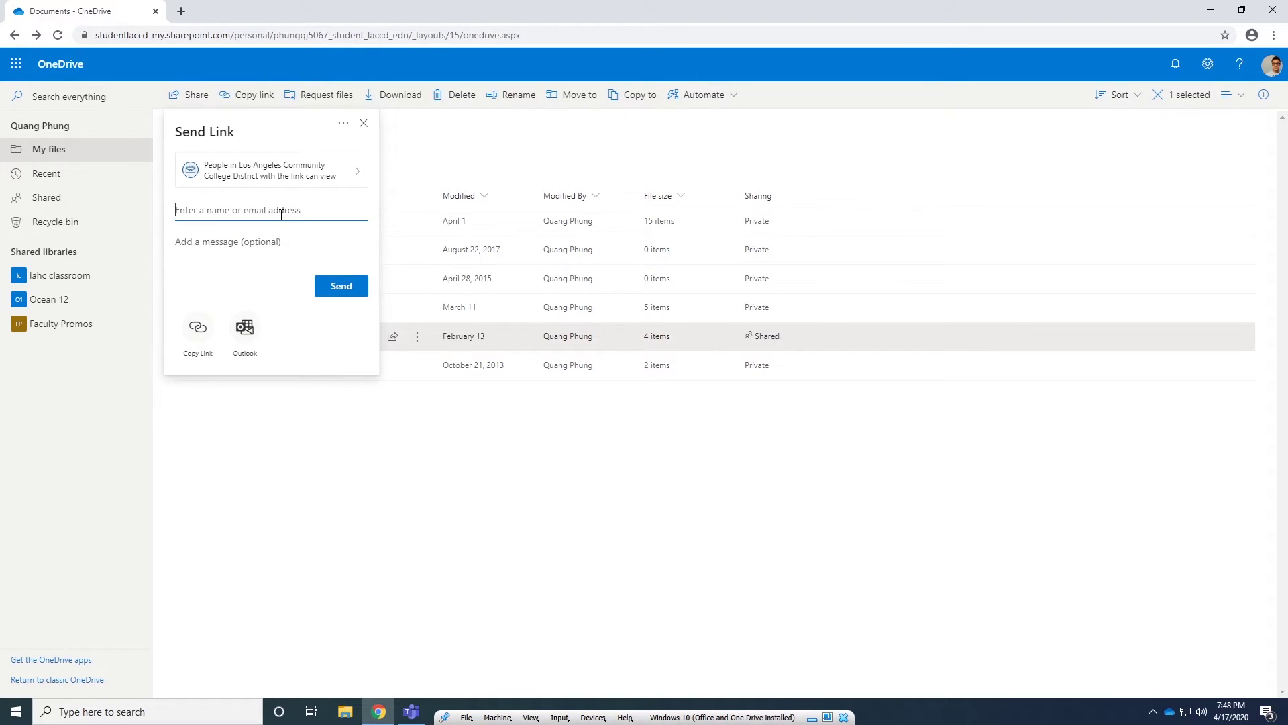
pyautogui.write('Phung')
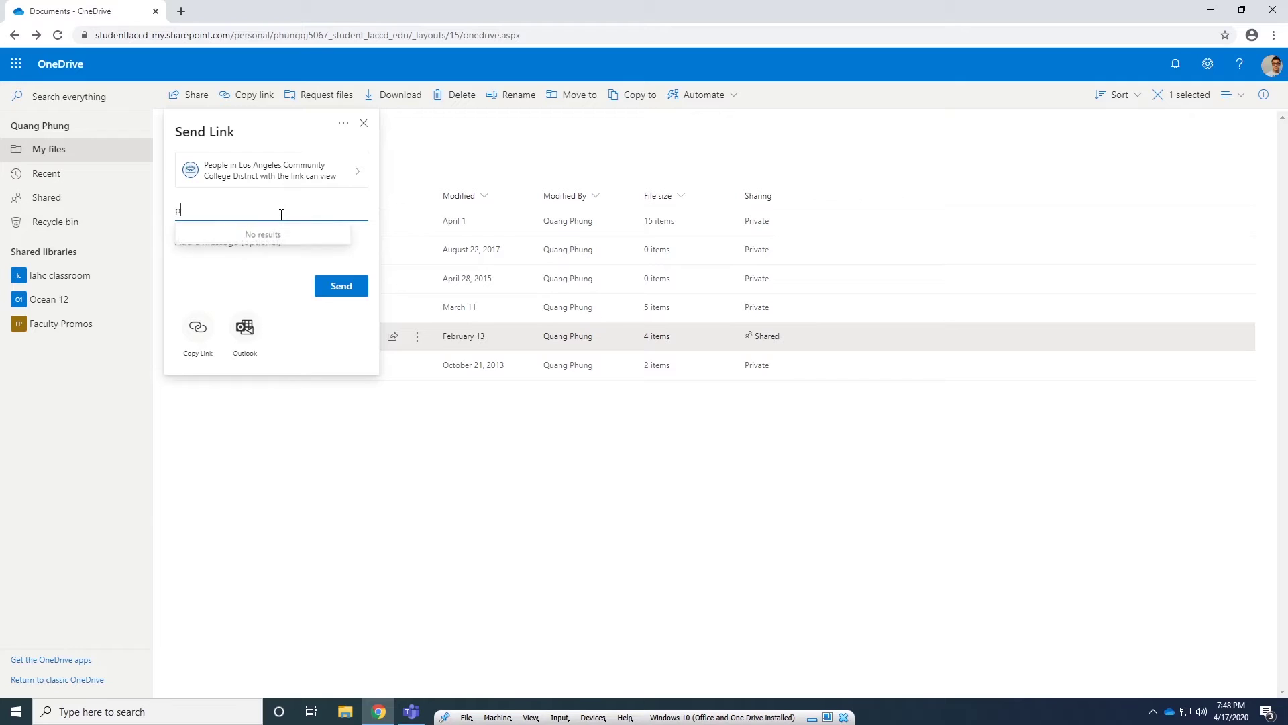
pyautogui.press('Return')
pyautogui.click(349, 175)
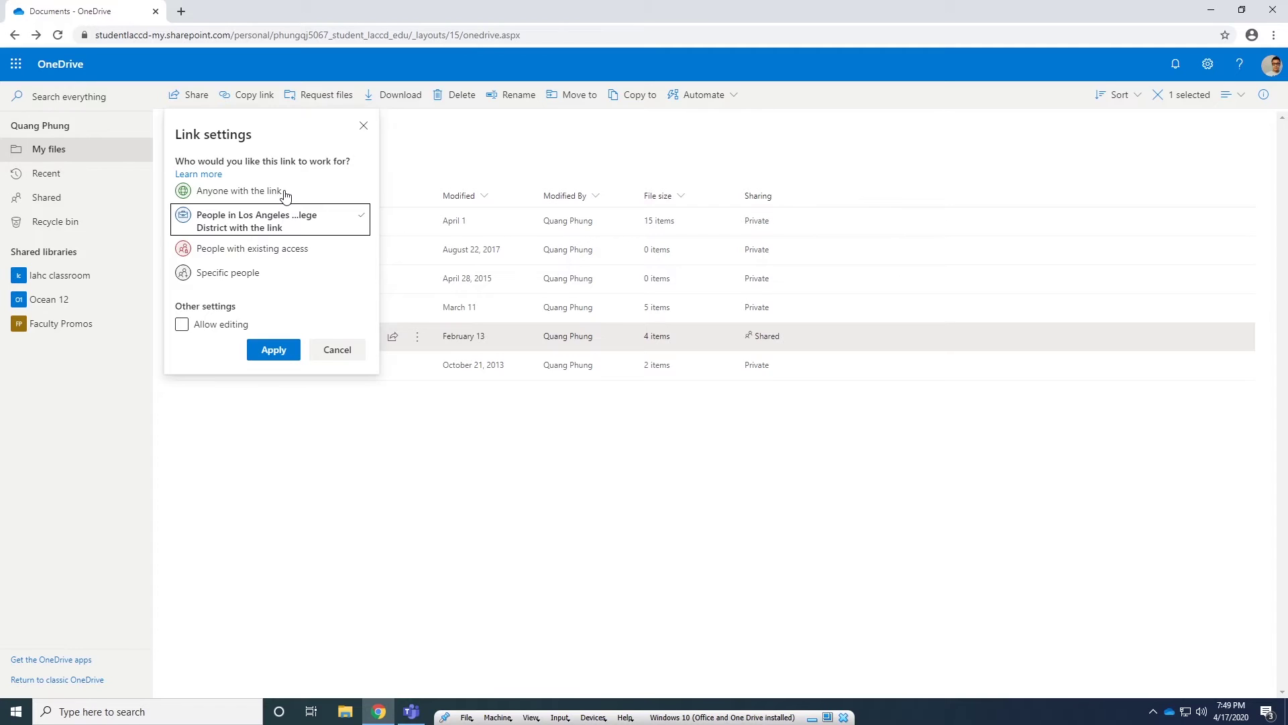
# Step: Set the MM350 link to Anyone with the link, view-only, then apply and copy it
pyautogui.click(286, 195)
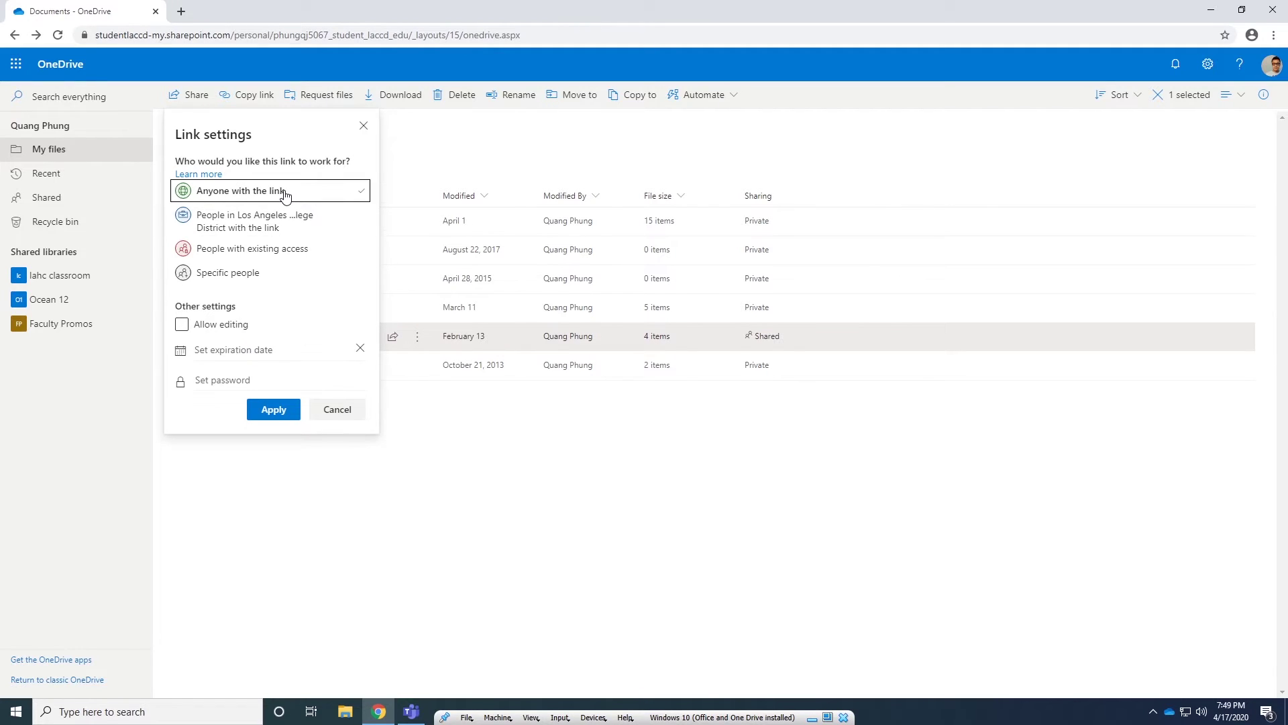
pyautogui.click(240, 329)
pyautogui.click(233, 329)
pyautogui.click(284, 416)
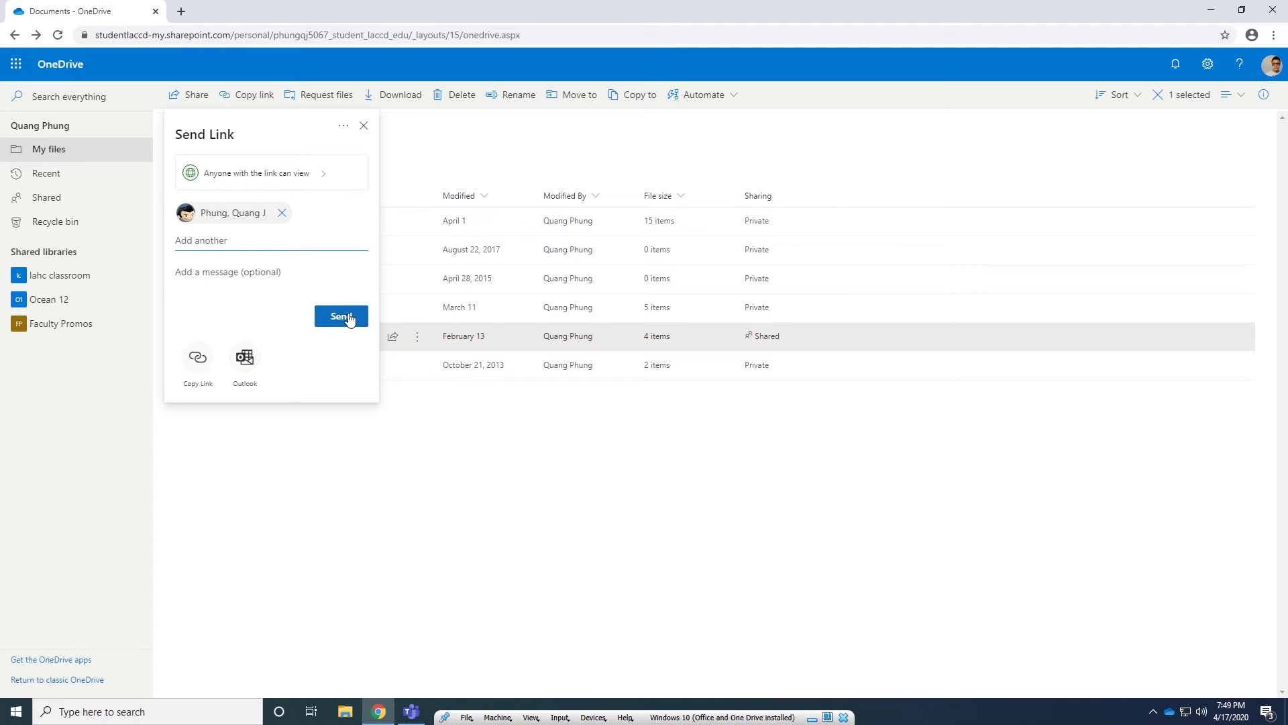
pyautogui.click(220, 349)
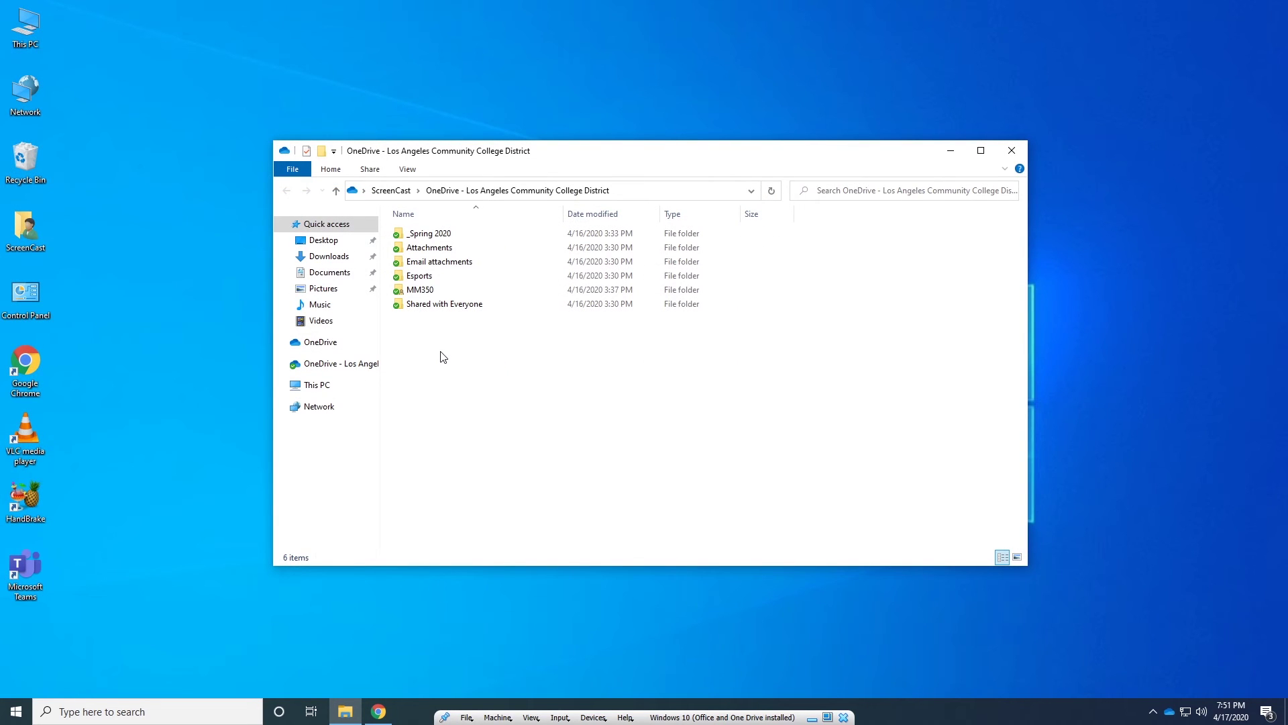
# Step: In the MM350 folder, share the Mood Board MM350 PDF with a recipient's e-mail address
pyautogui.doubleClick(416, 291)
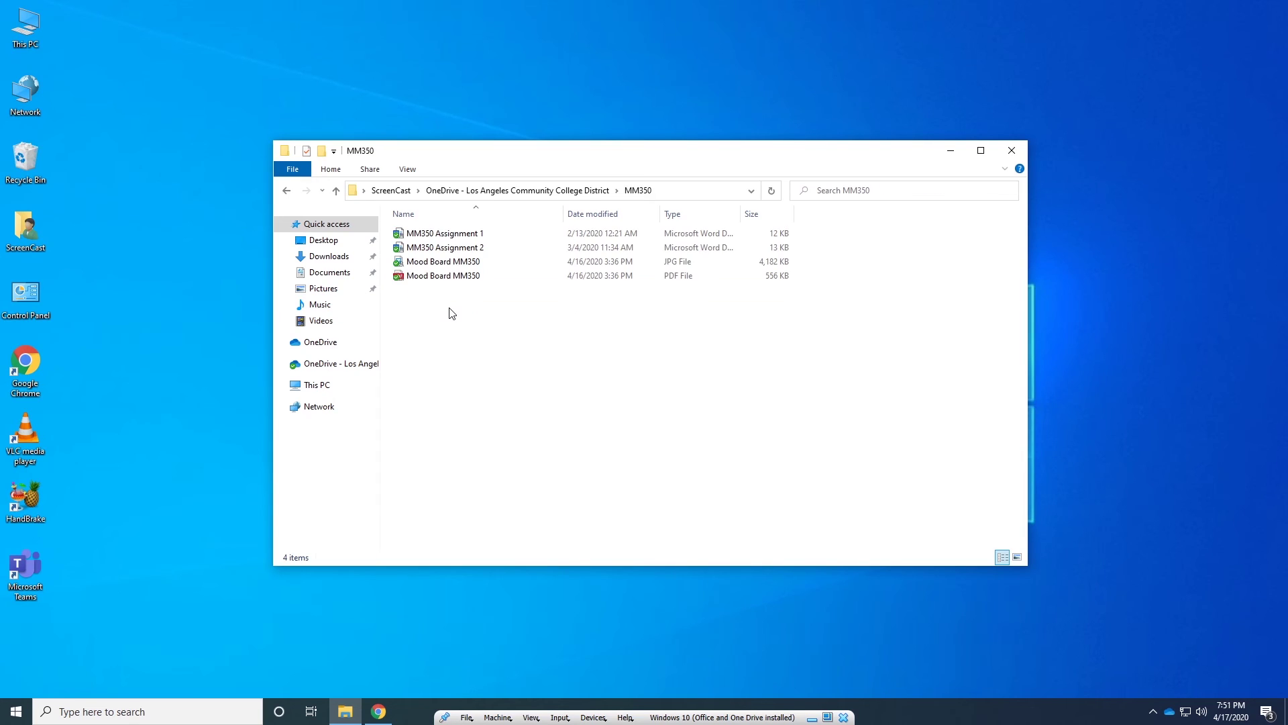
pyautogui.rightClick(430, 275)
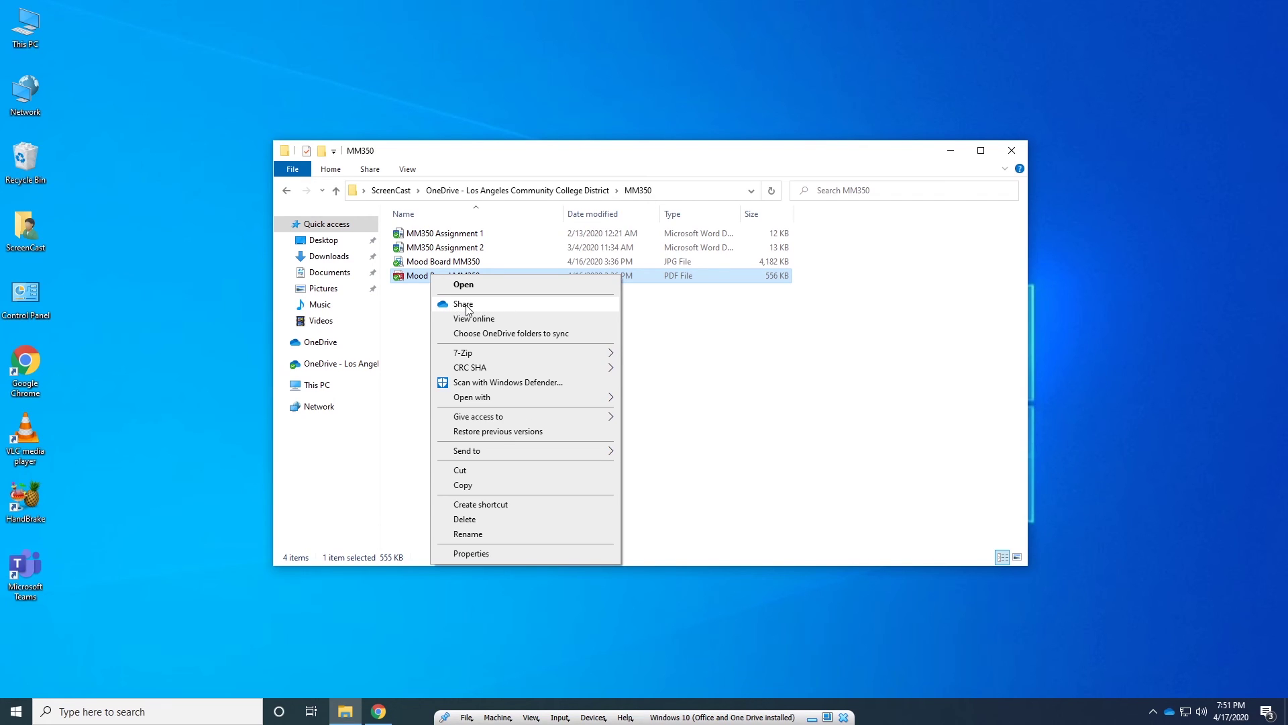
pyautogui.click(463, 304)
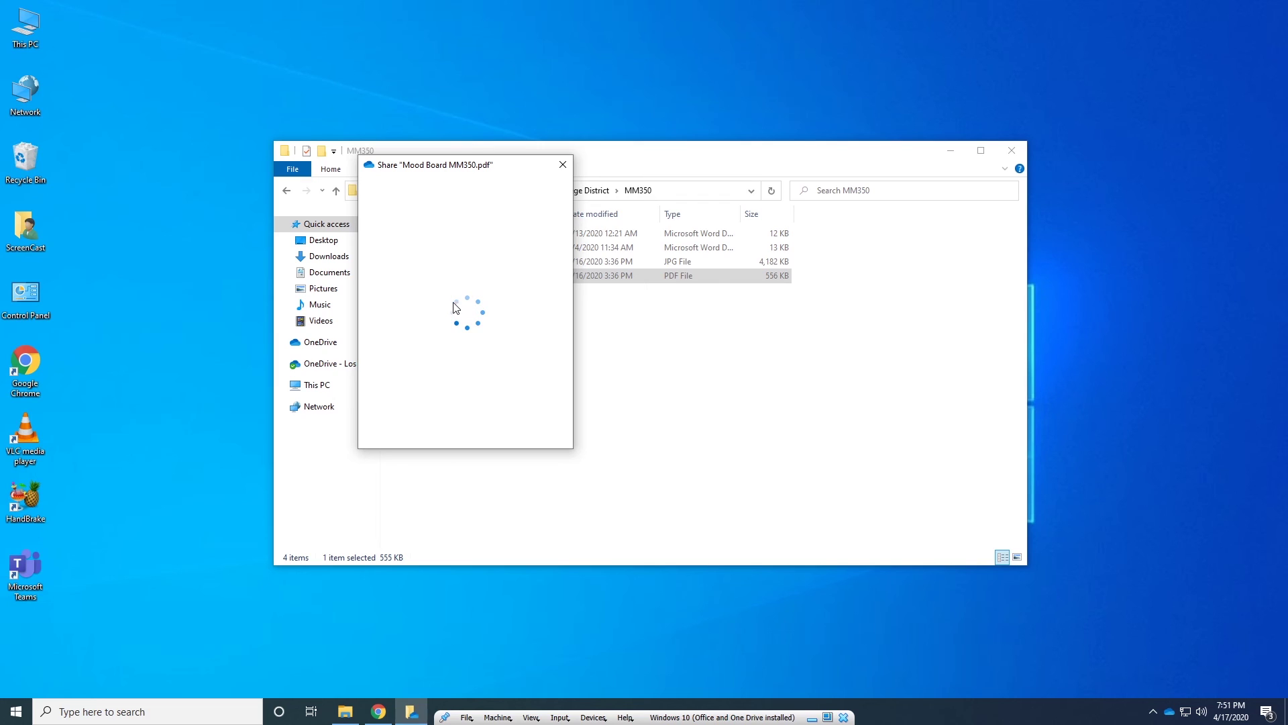
pyautogui.click(430, 280)
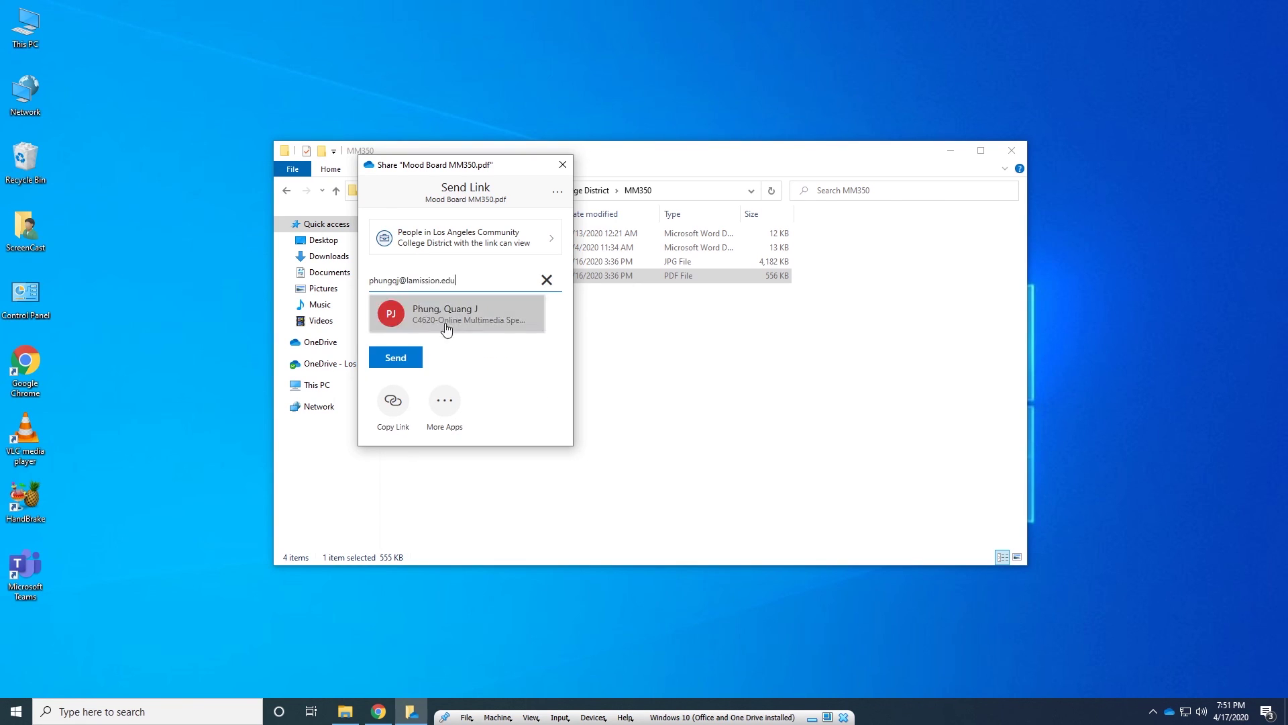
pyautogui.click(445, 326)
# Step: Set the link to Anyone with the link, then copy the sharing link
pyautogui.click(441, 241)
pyautogui.click(438, 253)
pyautogui.click(472, 482)
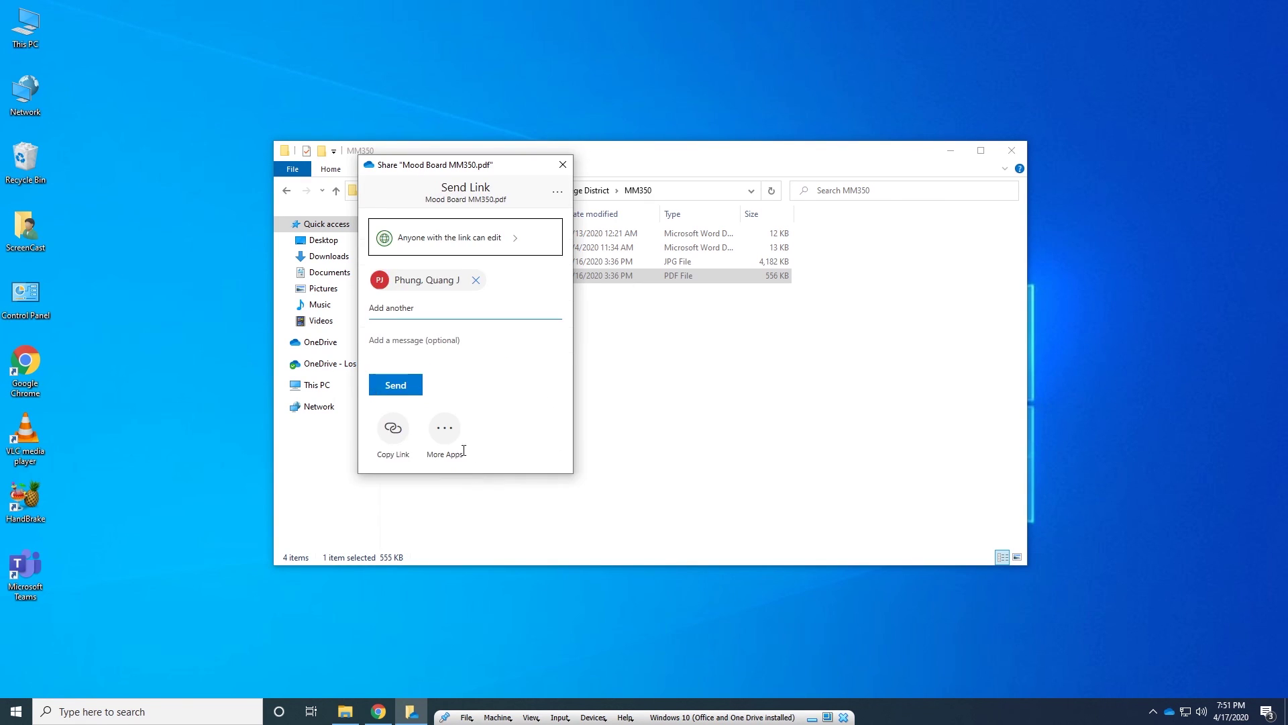
pyautogui.click(401, 430)
pyautogui.click(562, 164)
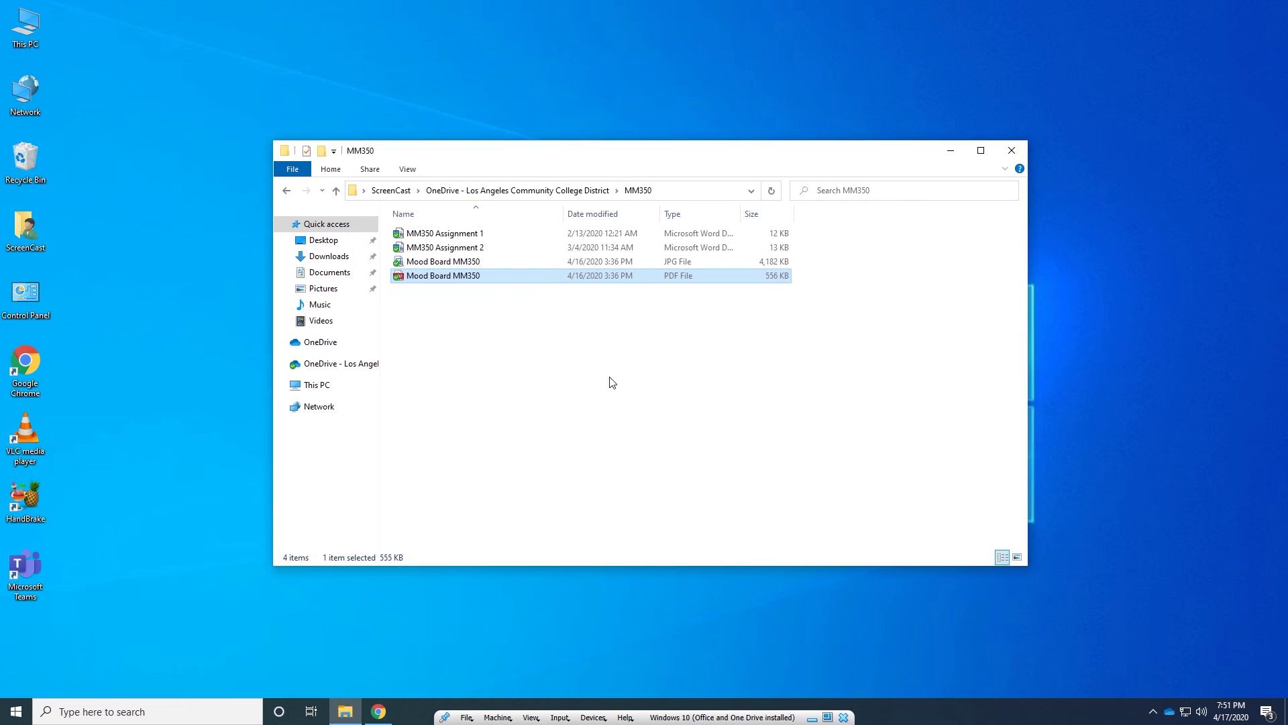